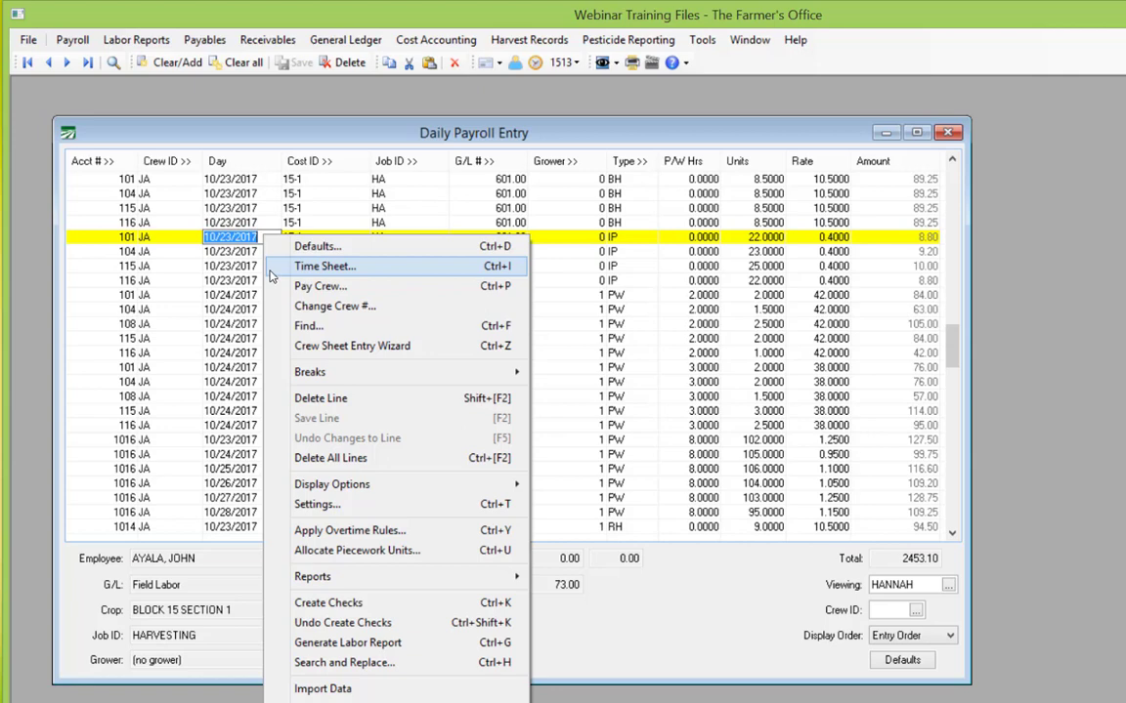
# Load time sheet 40 into the daily payroll entry grid, keeping its filled-in defaults
pyautogui.press('Return')
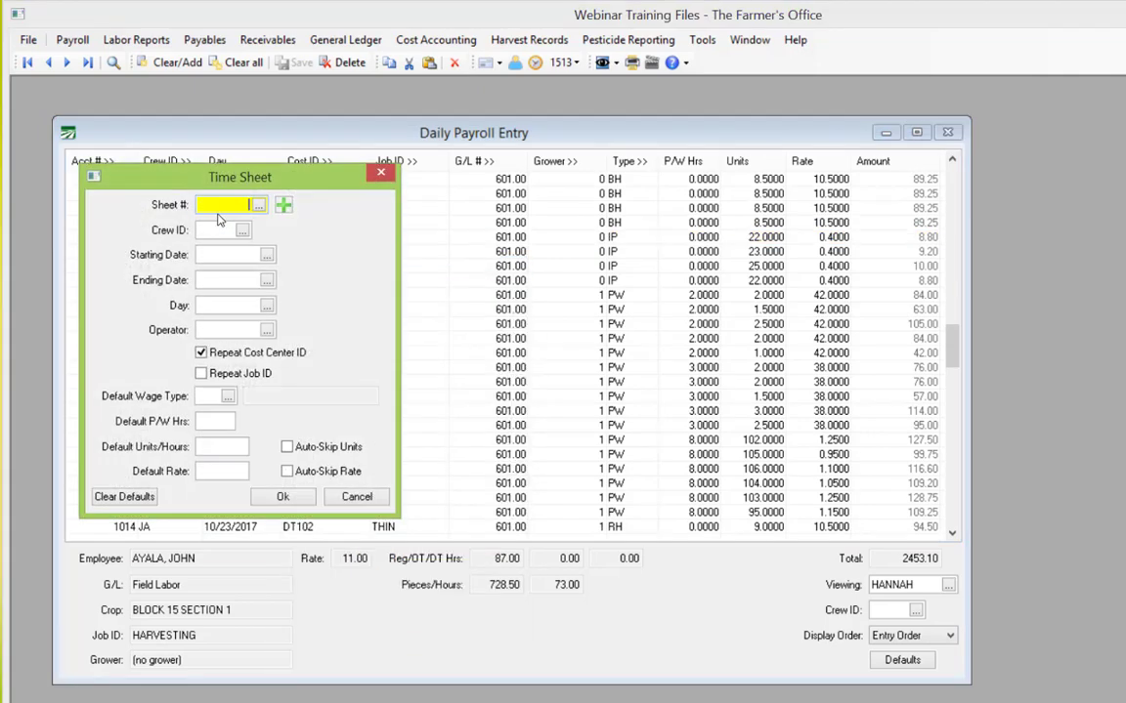
pyautogui.write('40')
pyautogui.press('Tab')
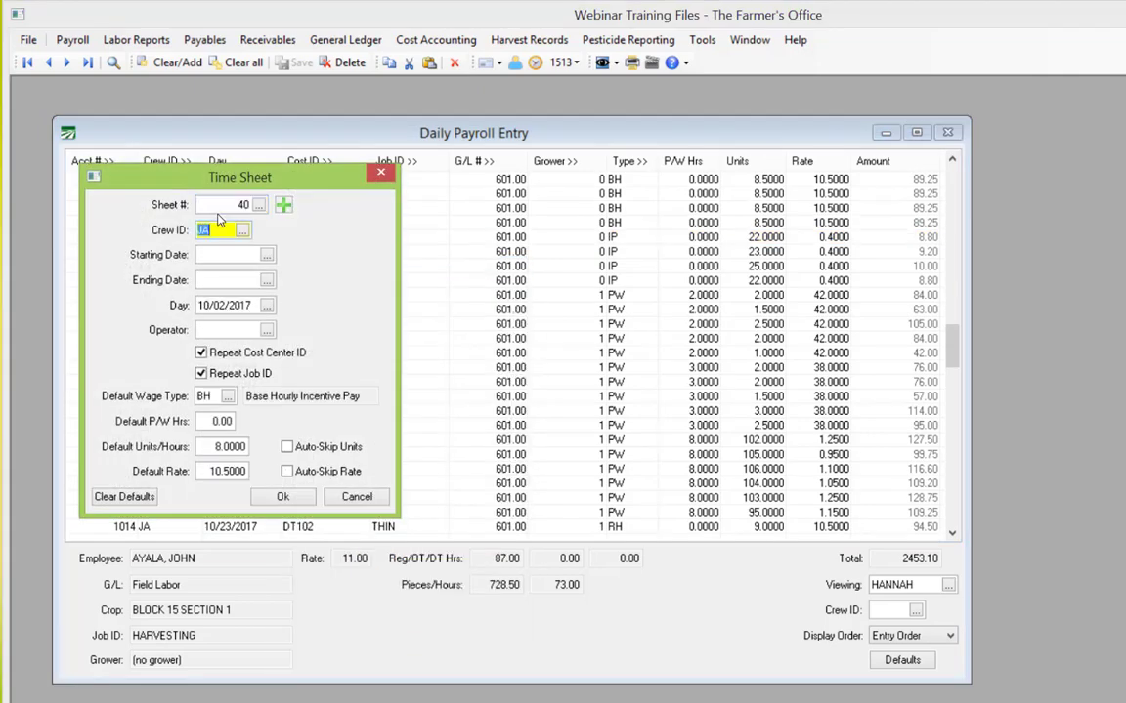
pyautogui.click(282, 498)
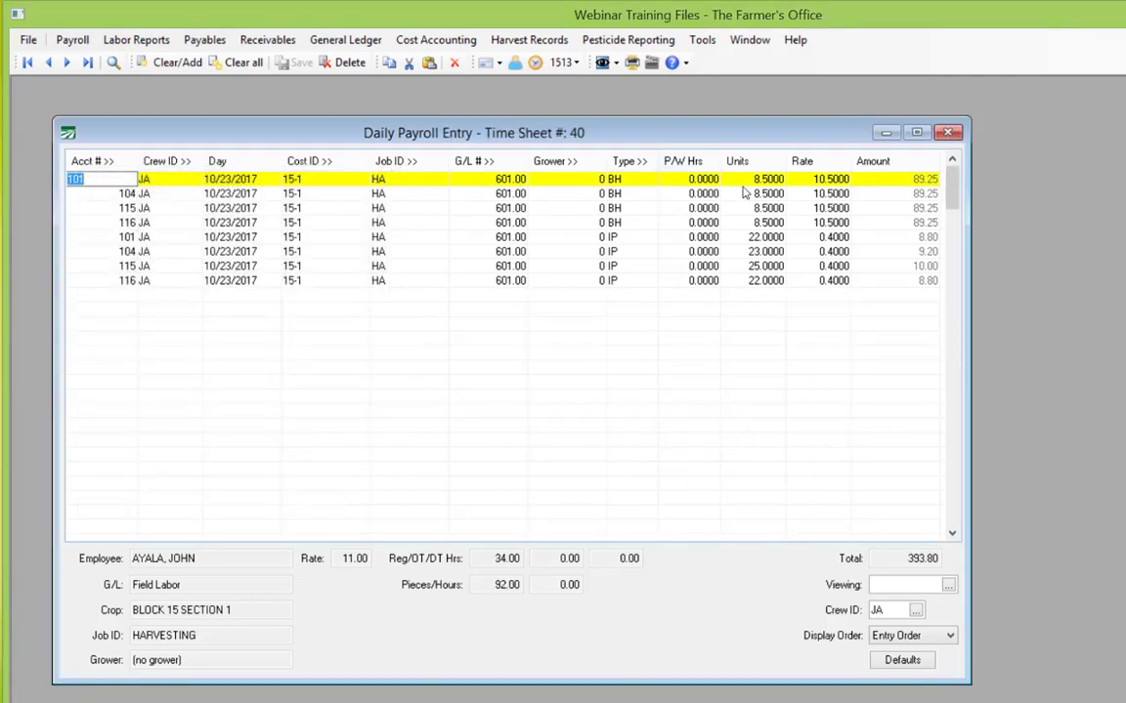
pyautogui.click(745, 268)
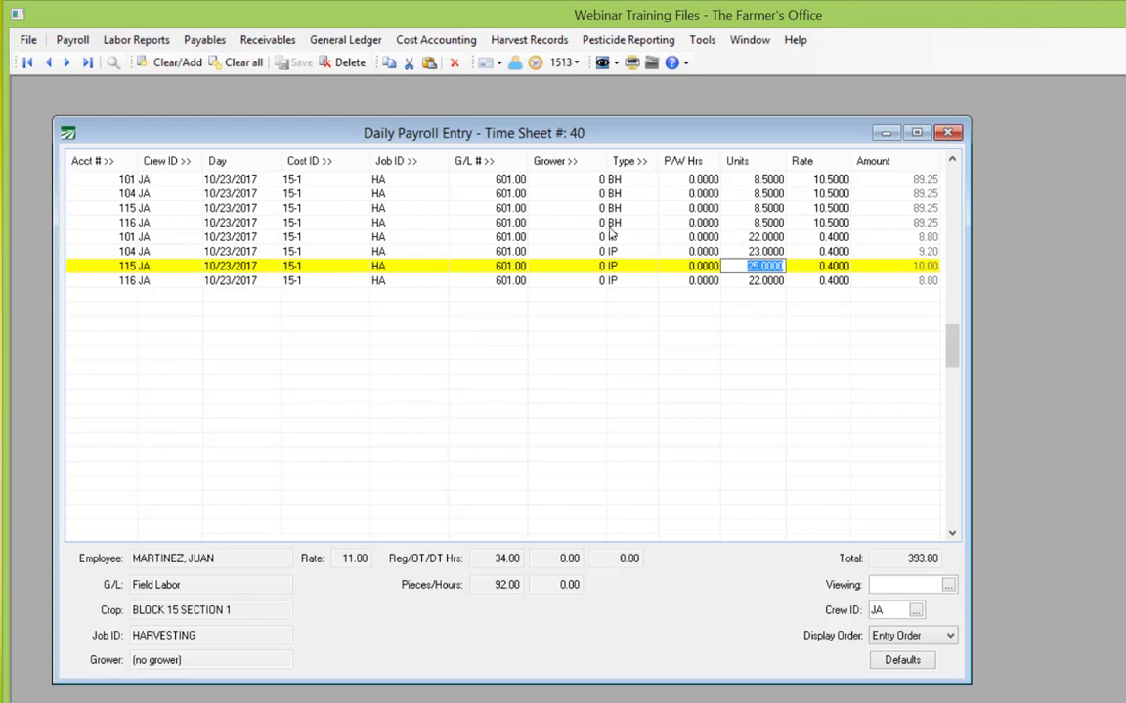
# Open the Add/Update Break Lines options for time sheet 40
pyautogui.rightClick(562, 236)
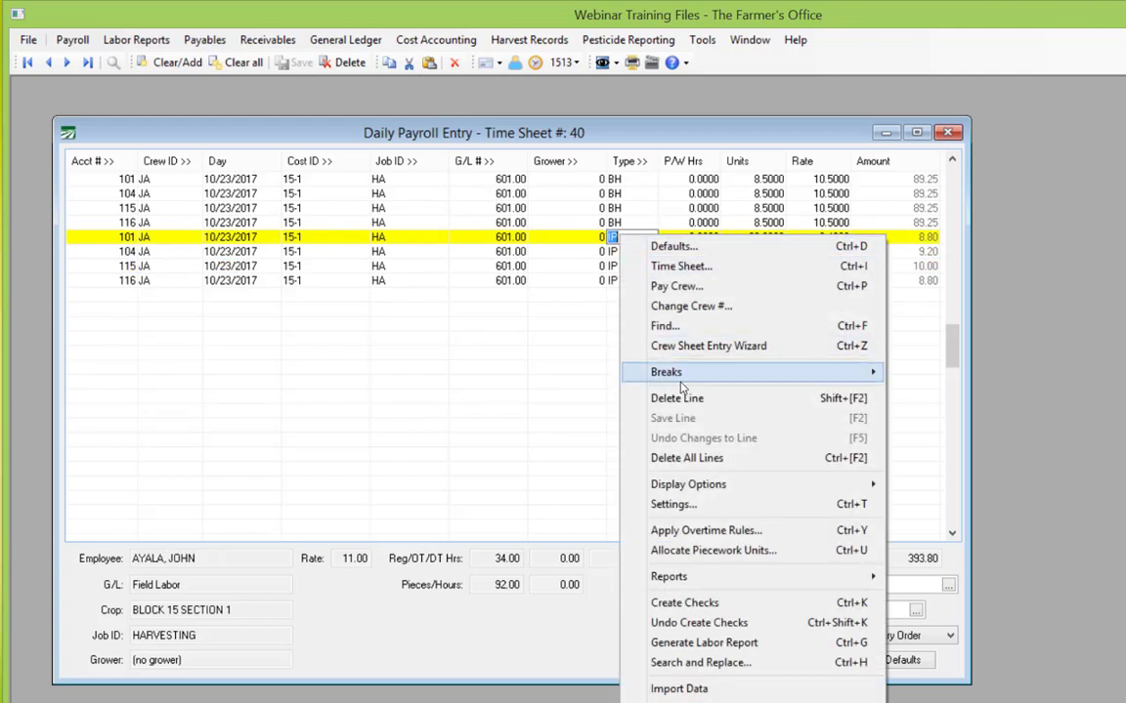
pyautogui.moveTo(694, 374)
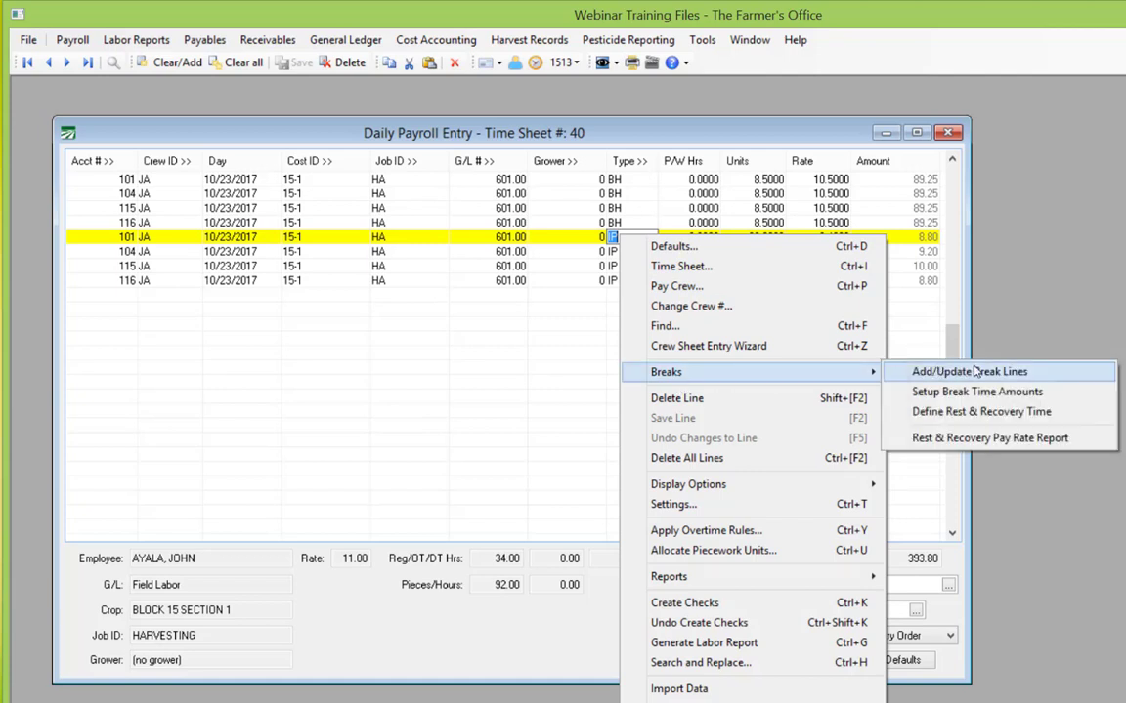
pyautogui.click(1048, 379)
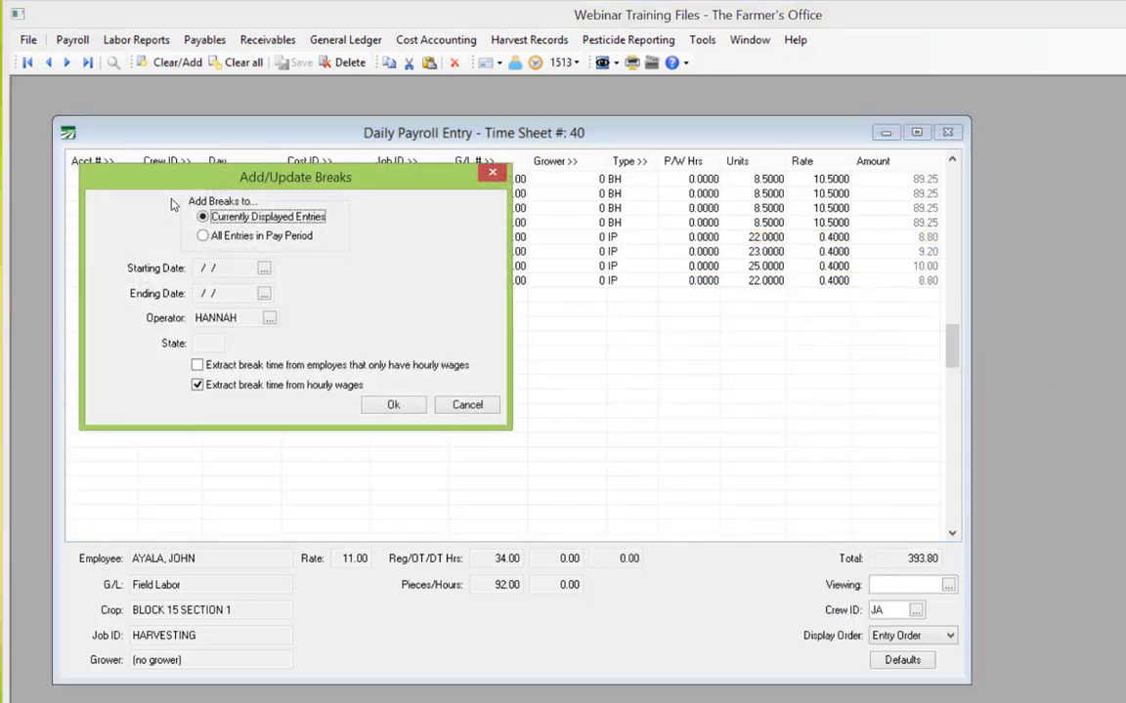
pyautogui.click(216, 242)
pyautogui.press('Up')
pyautogui.click(203, 236)
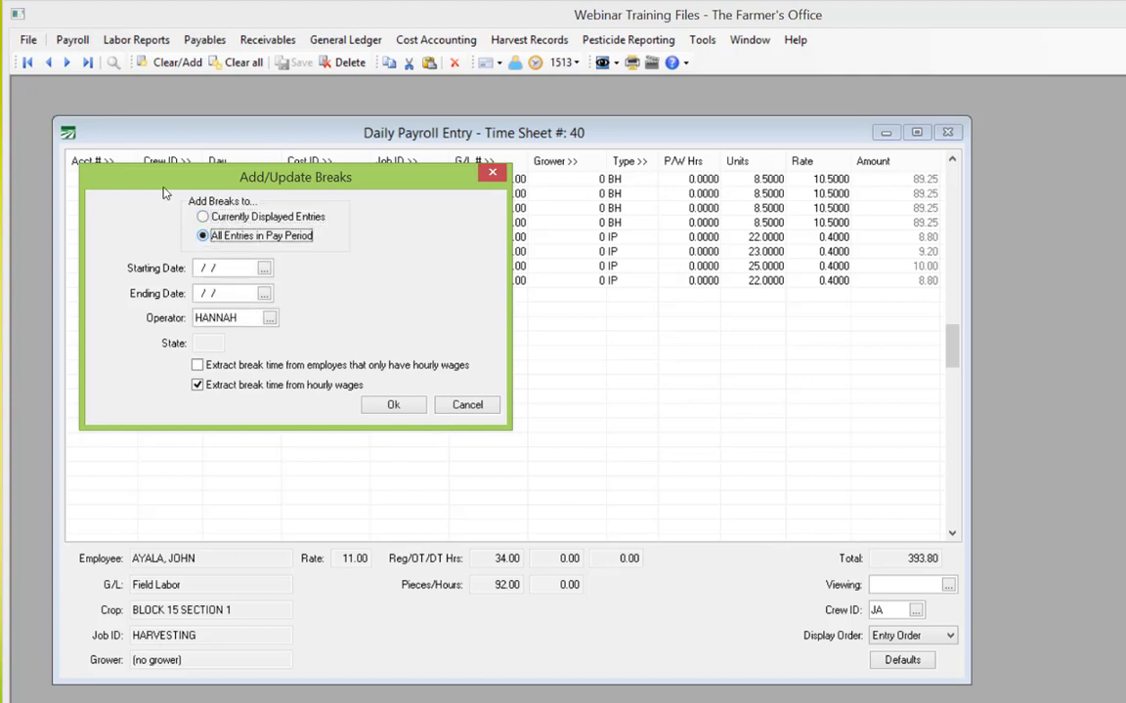
pyautogui.click(217, 268)
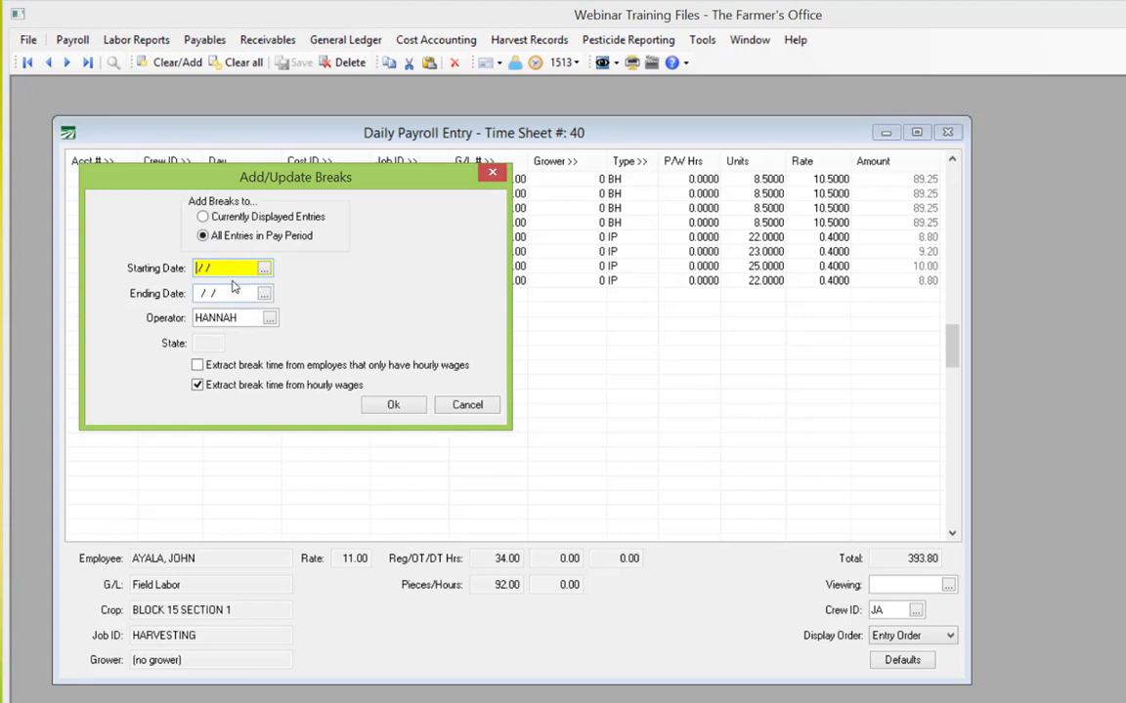
pyautogui.click(205, 217)
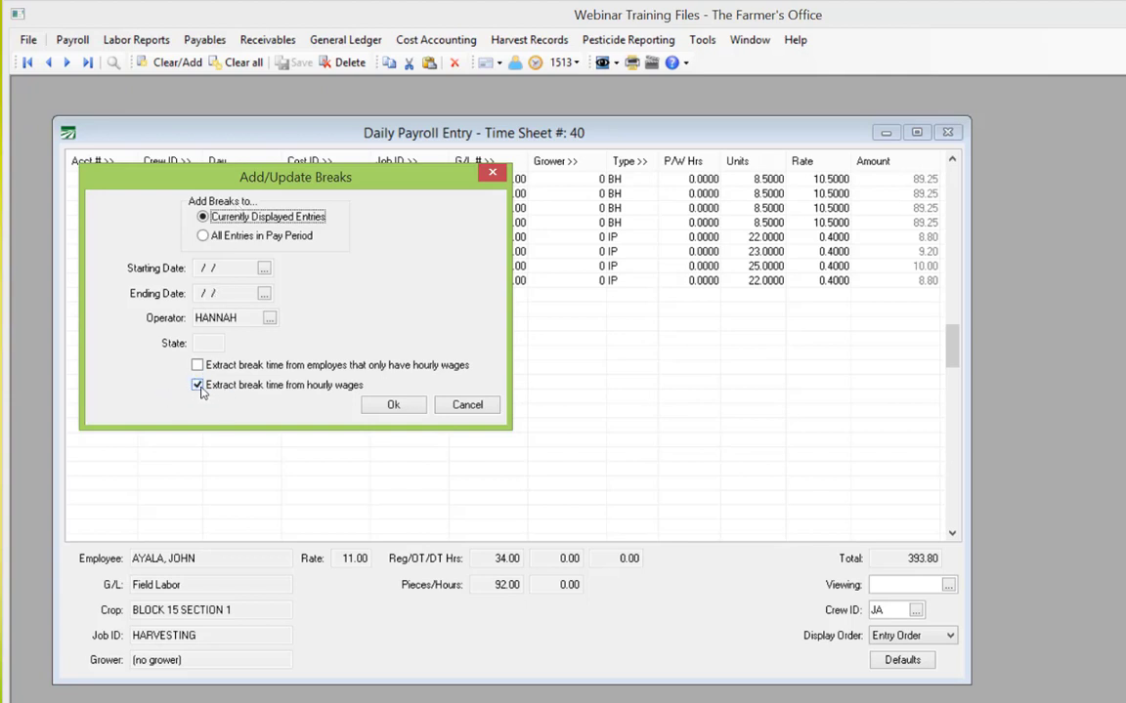
pyautogui.click(198, 388)
pyautogui.click(198, 386)
# Add break lines to the currently displayed entries, extracting break time from hourly wages, and dismiss the notice
pyautogui.click(415, 409)
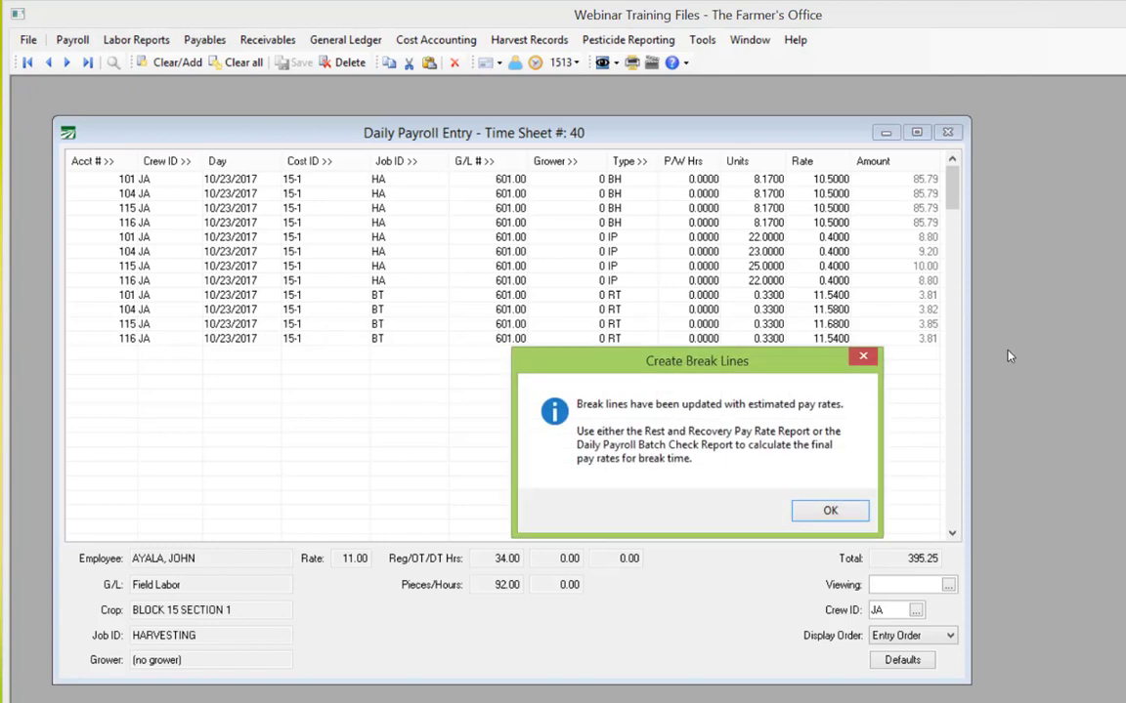
pyautogui.moveTo(696, 361); pyautogui.dragTo(638, 453)
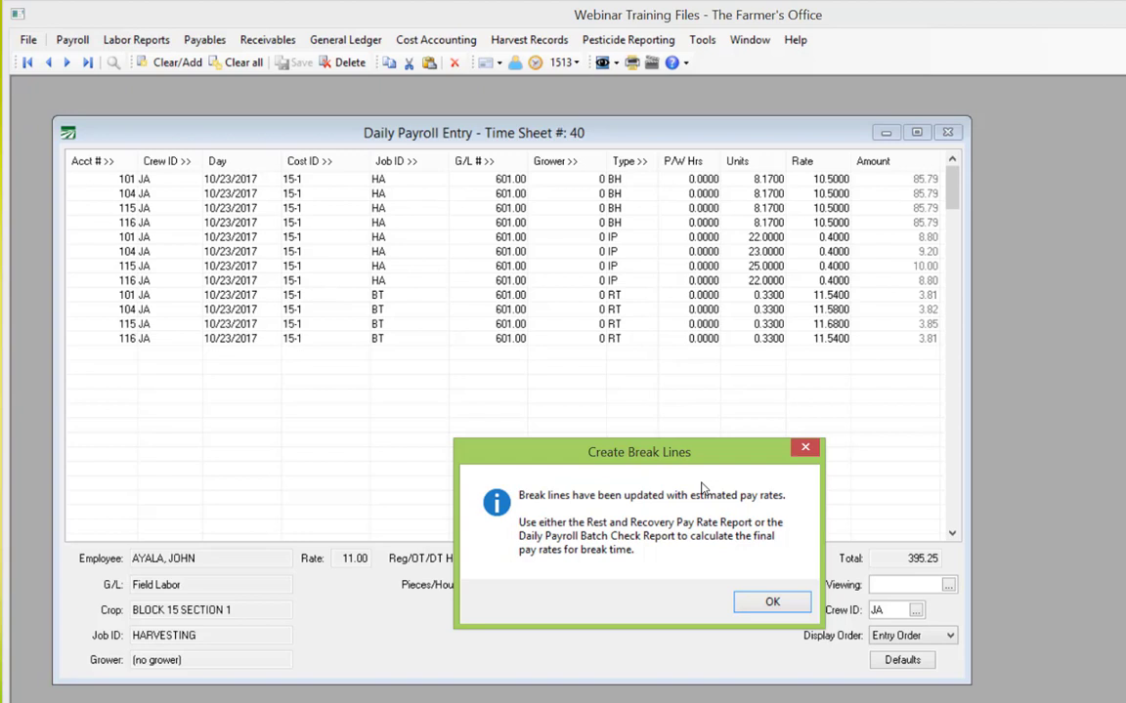
pyautogui.click(768, 604)
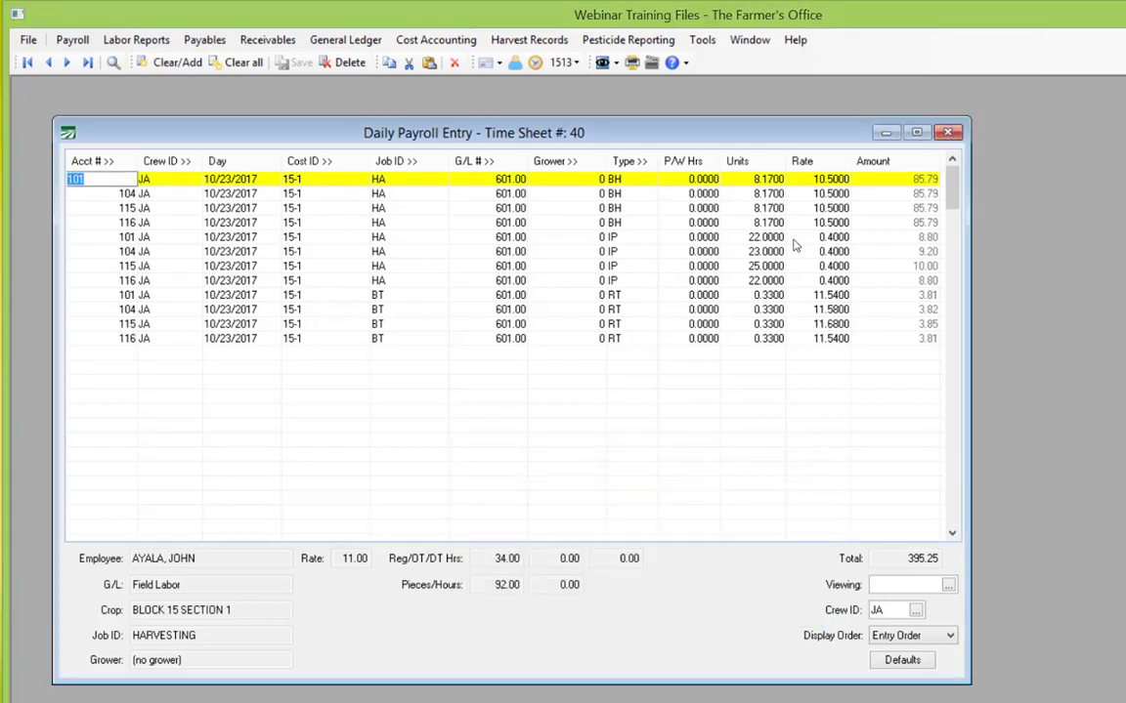
# Set the units on the IP lines for accounts 101, 104, 115 and 116 to 24, 28, 24 and 23
pyautogui.click(763, 237)
pyautogui.write('24')
pyautogui.press('Return')
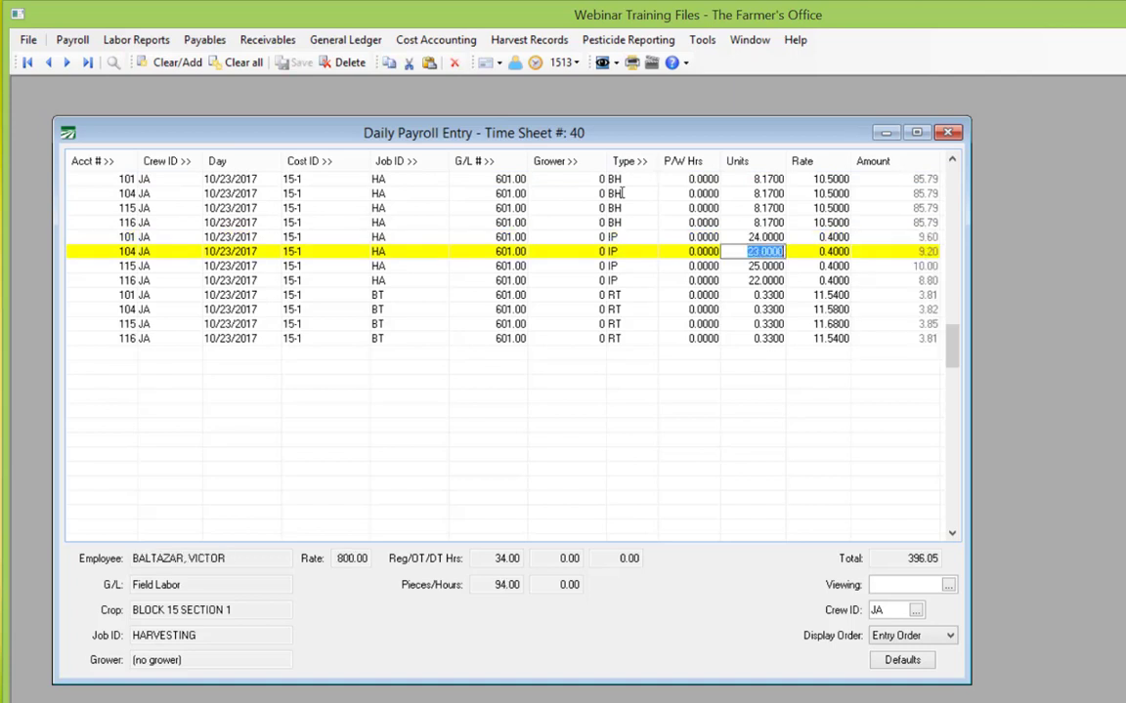
pyautogui.write('28')
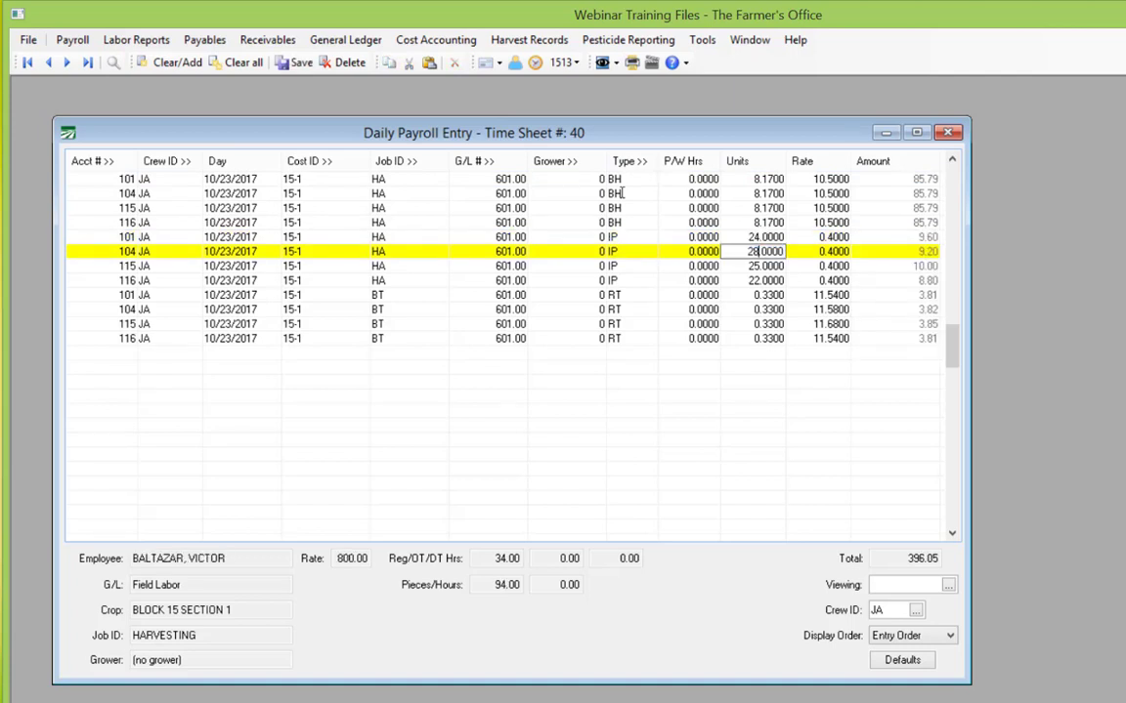
pyautogui.press('Return')
pyautogui.write('24')
pyautogui.press('Return')
pyautogui.write('23')
pyautogui.press('Return')
pyautogui.press('Up')
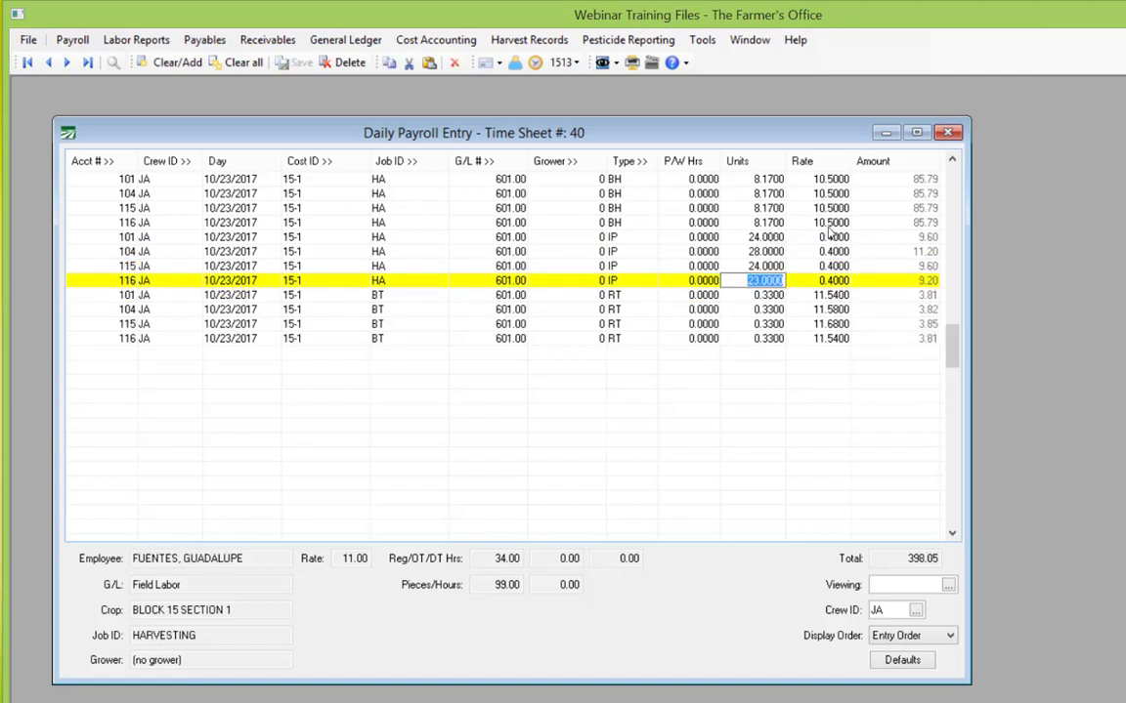
# Update the break lines for the currently displayed entries, extracting break time from hourly wages, and dismiss the notice
pyautogui.click(819, 251)
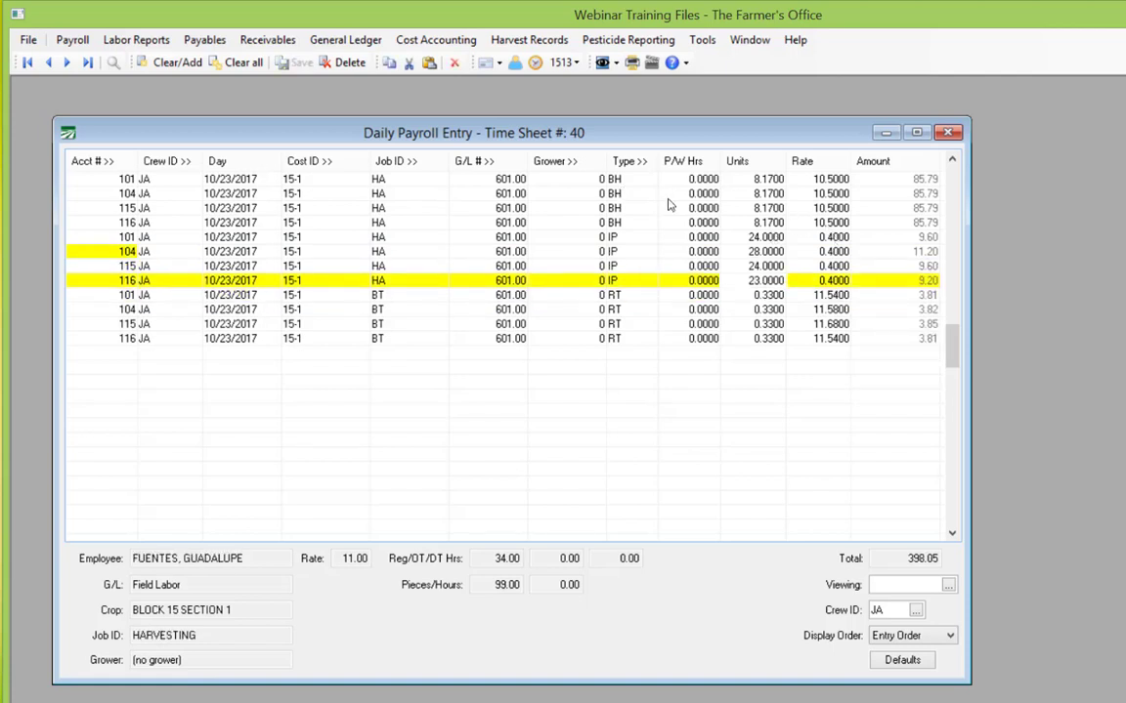
pyautogui.rightClick(803, 281)
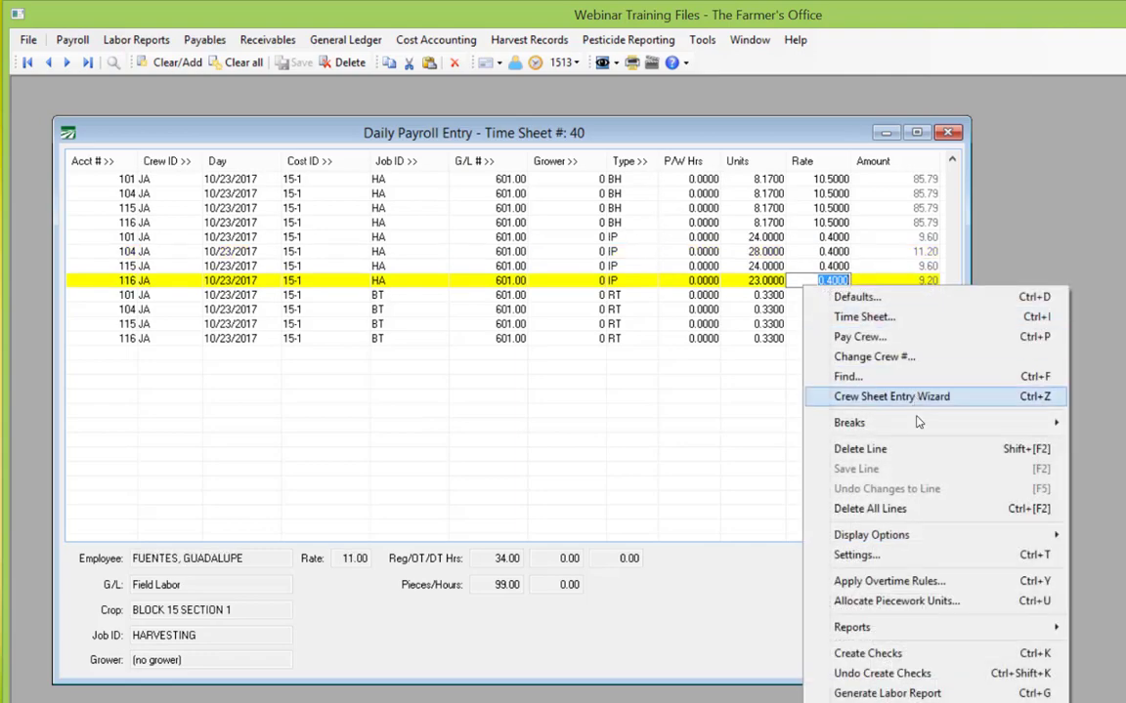
pyautogui.moveTo(918, 425)
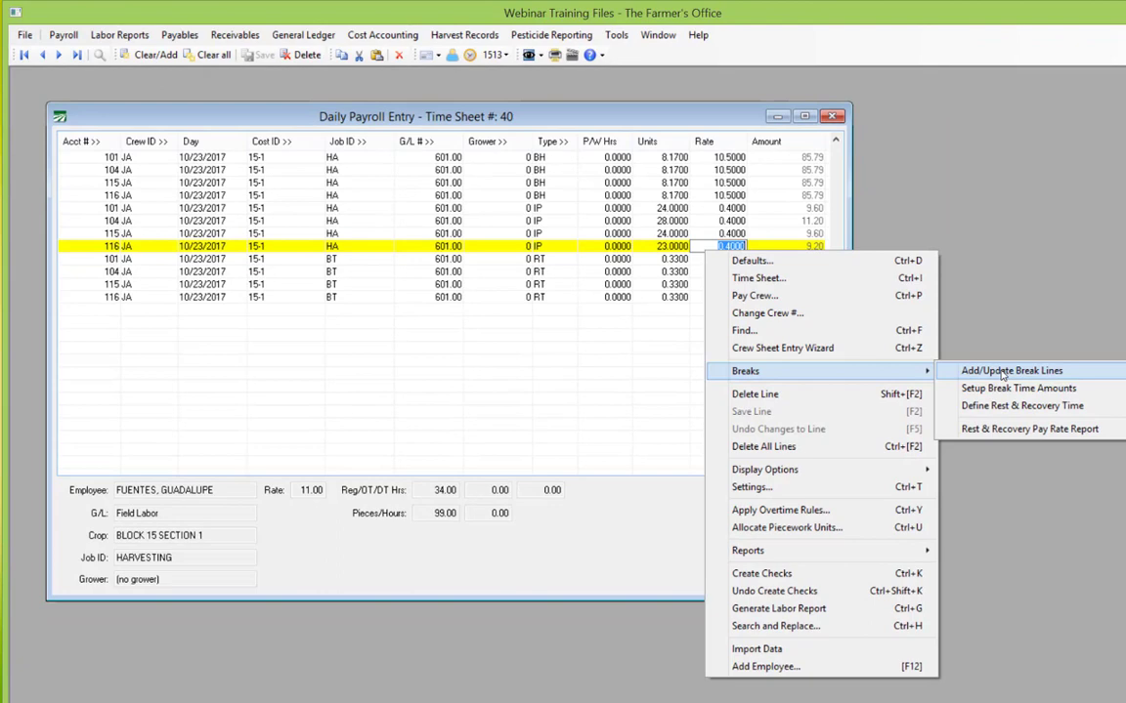
pyautogui.click(1001, 372)
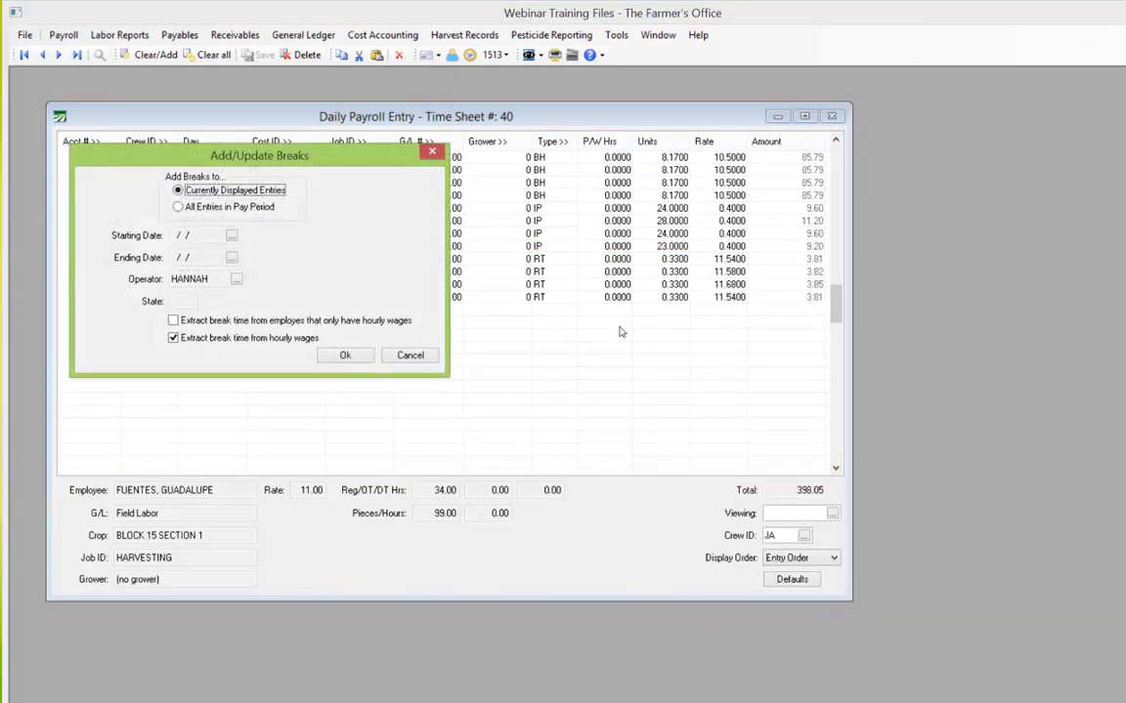
pyautogui.click(346, 355)
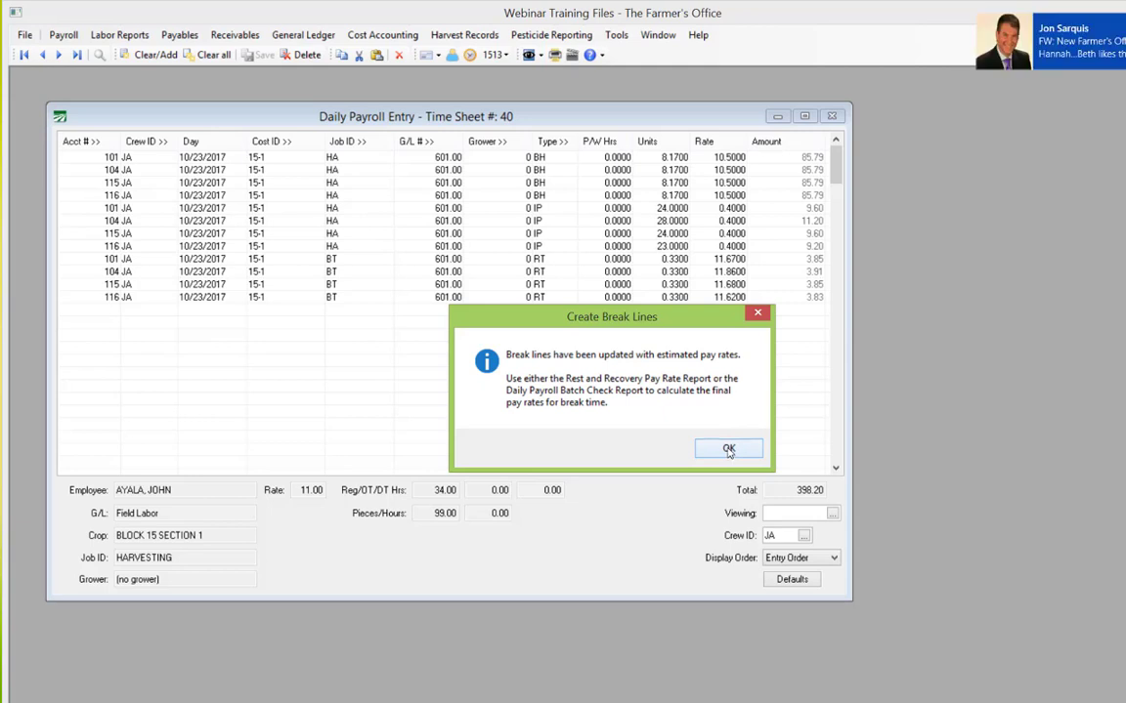
pyautogui.click(728, 449)
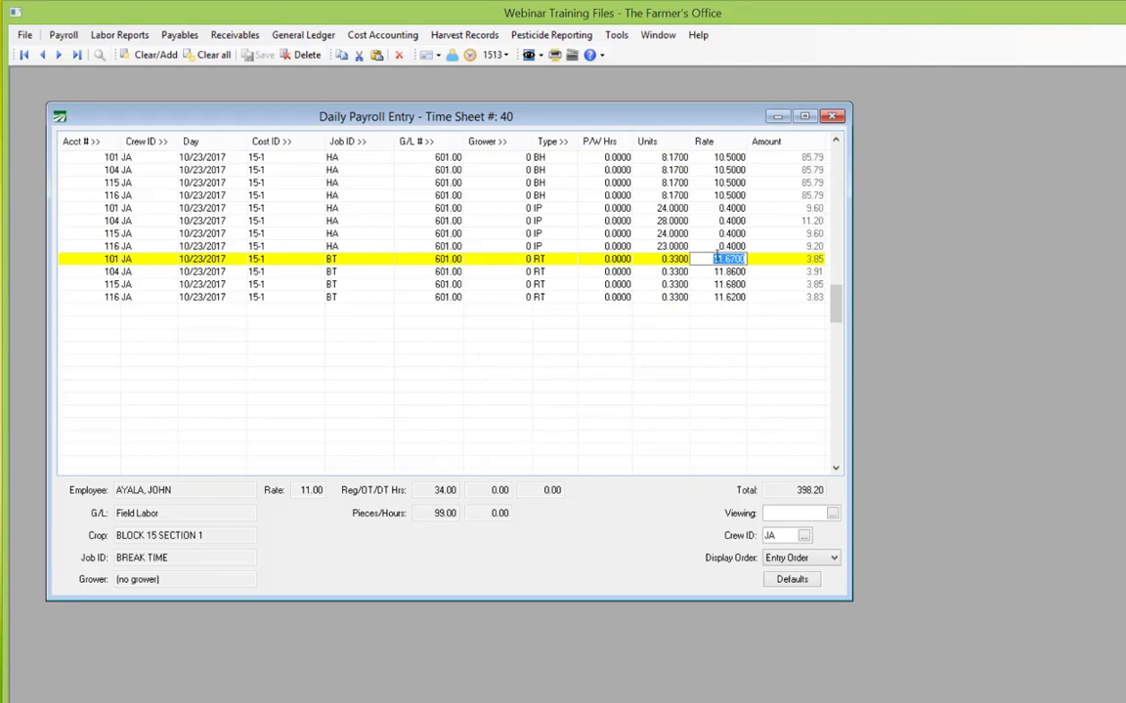
# Load time sheet 41 into the daily payroll entry grid, keeping its filled-in defaults
pyautogui.rightClick(384, 260)
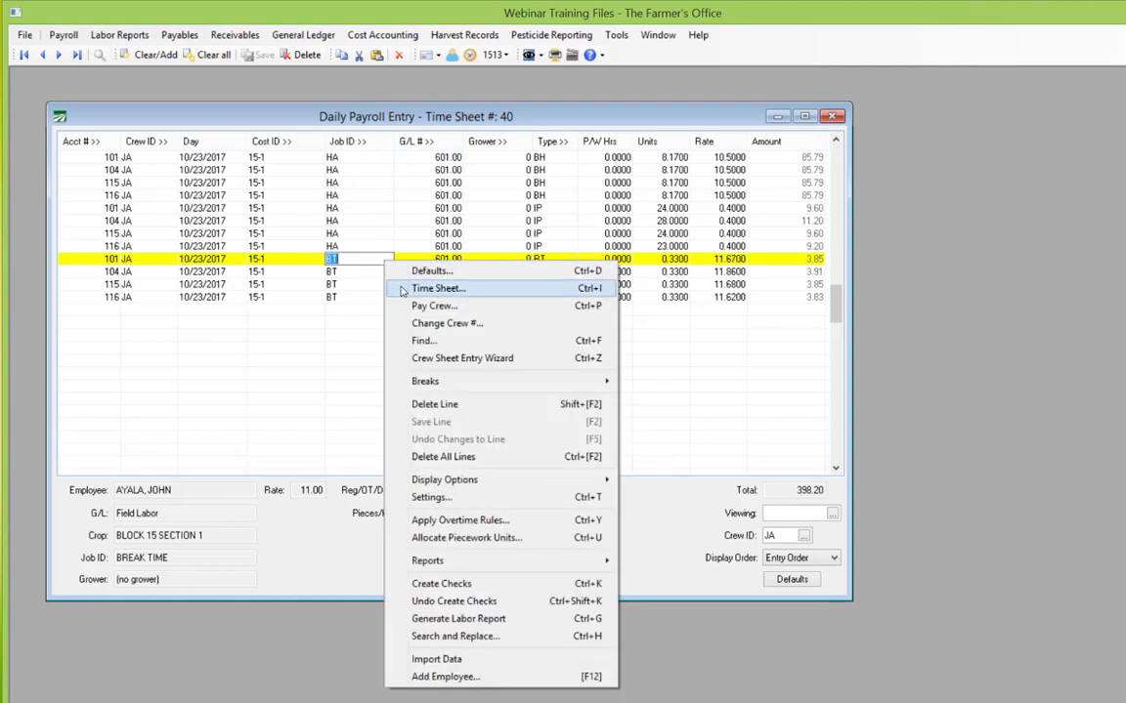
pyautogui.click(438, 289)
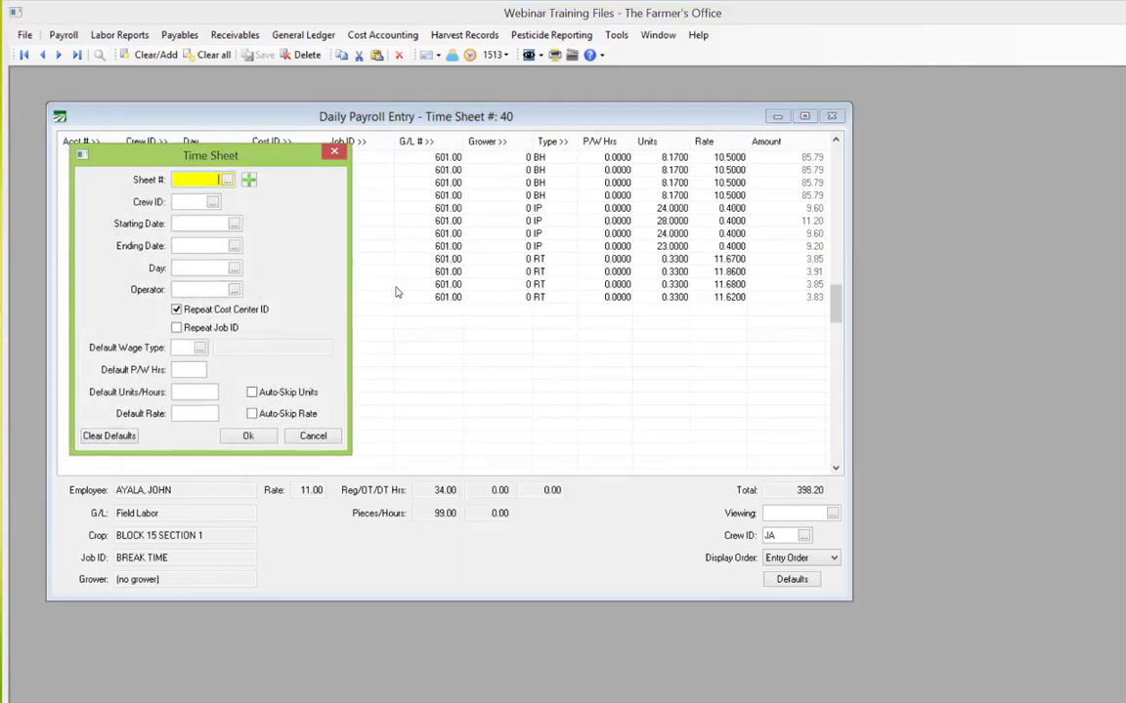
pyautogui.press('Tab')
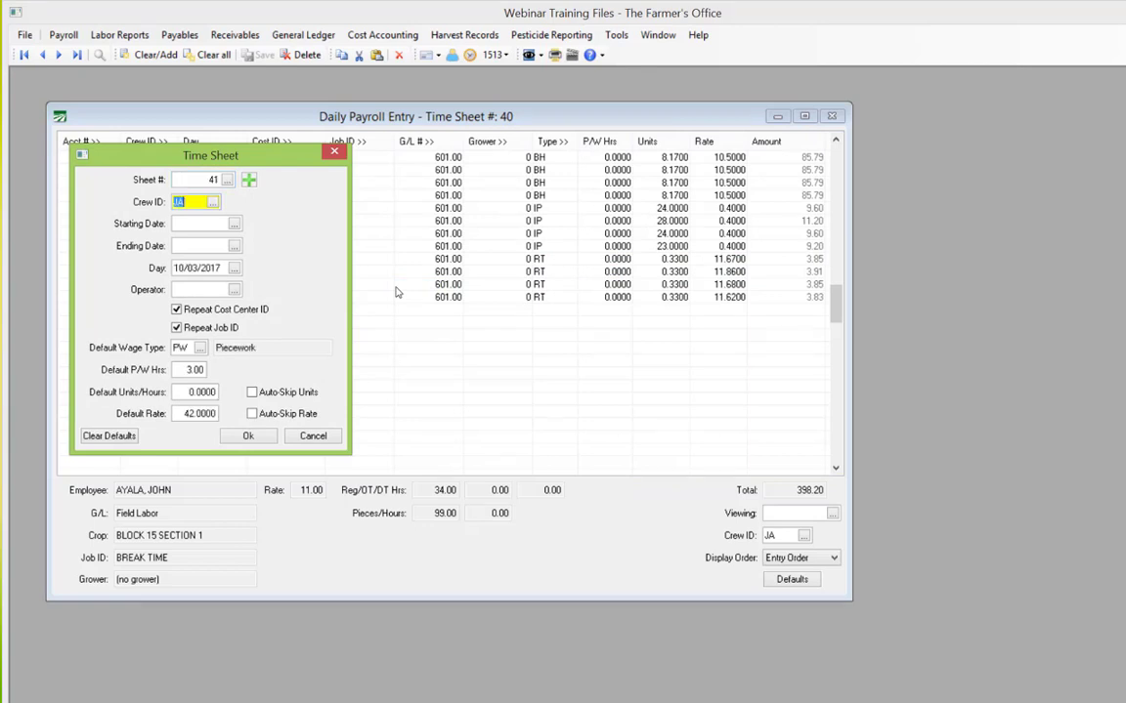
pyautogui.click(271, 438)
# Examine the cost IDs and piecework hours on the ORANGES and LEMON lines of time sheet 41
pyautogui.click(599, 154)
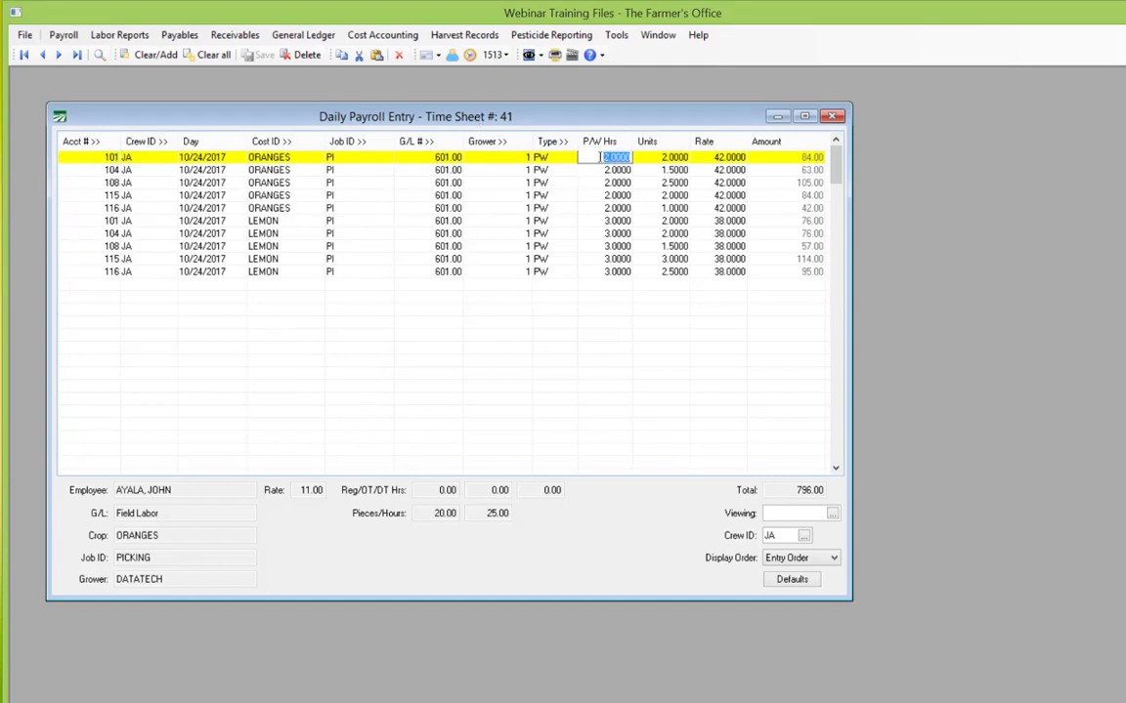
pyautogui.click(262, 154)
pyautogui.press('Down')
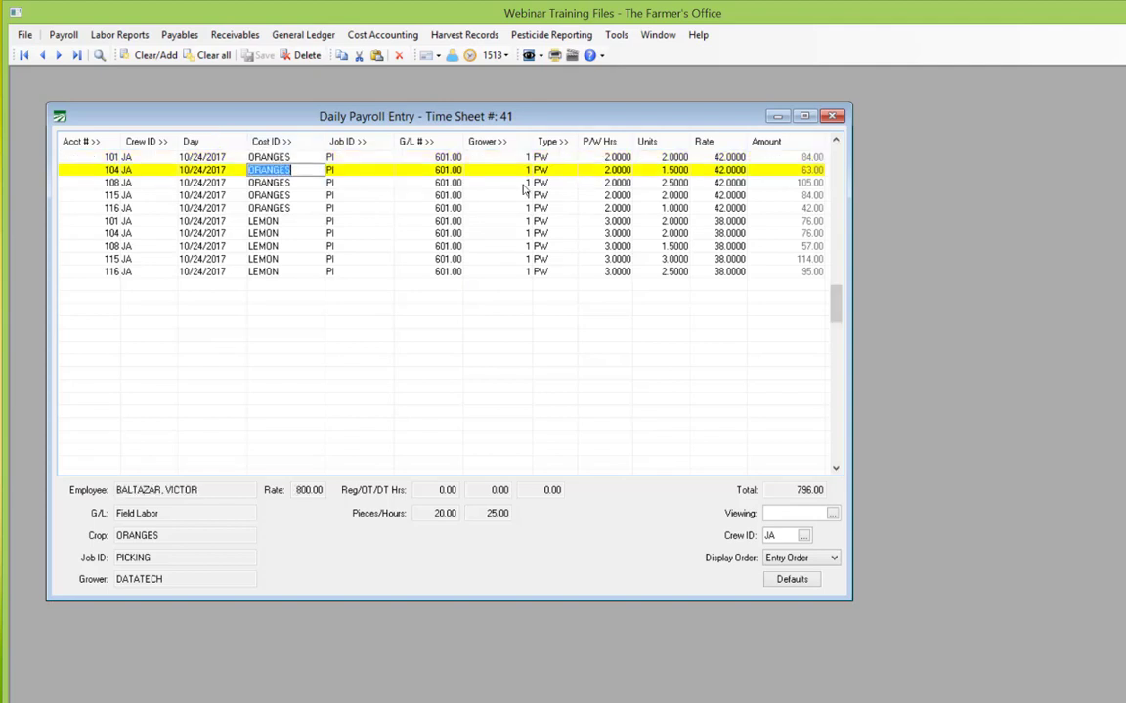
pyautogui.click(619, 161)
pyautogui.click(613, 183)
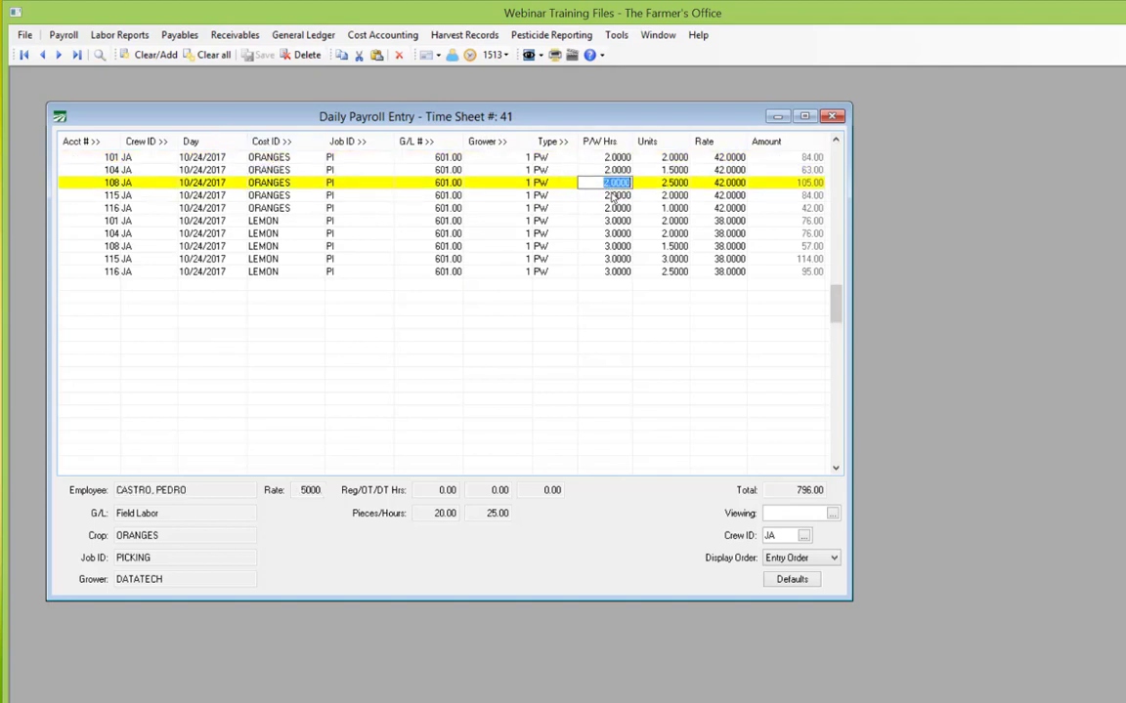
pyautogui.click(278, 225)
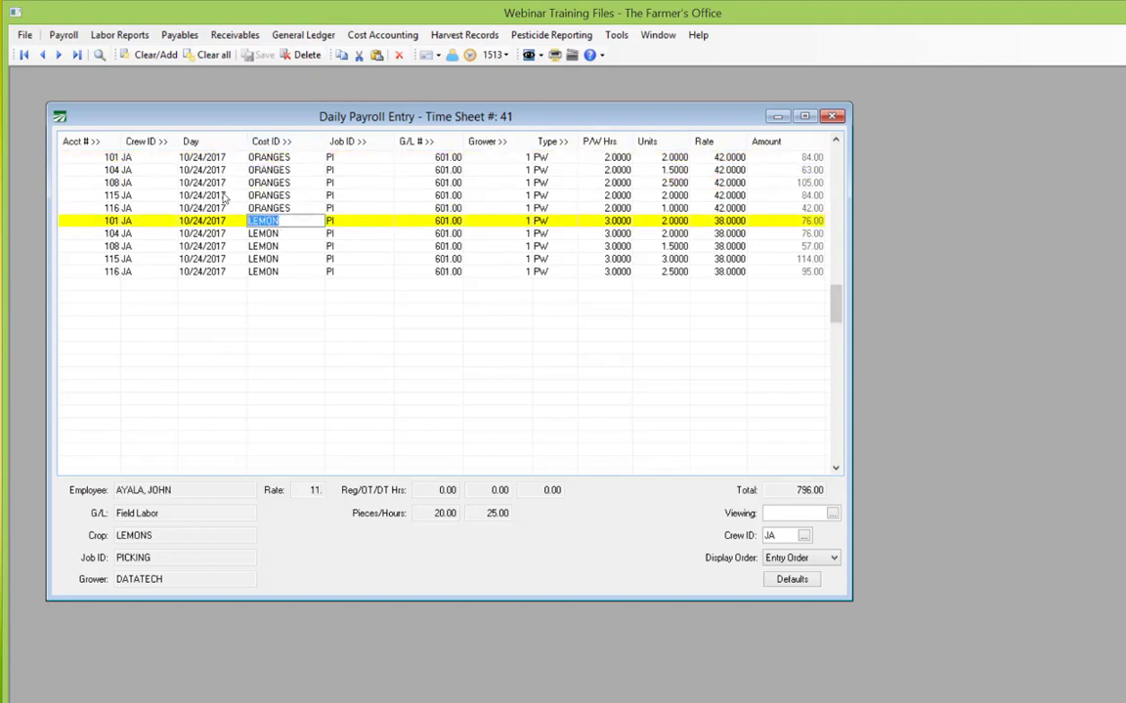
pyautogui.press('Down')
pyautogui.press('Down')
pyautogui.press('Delete')
pyautogui.click(618, 245)
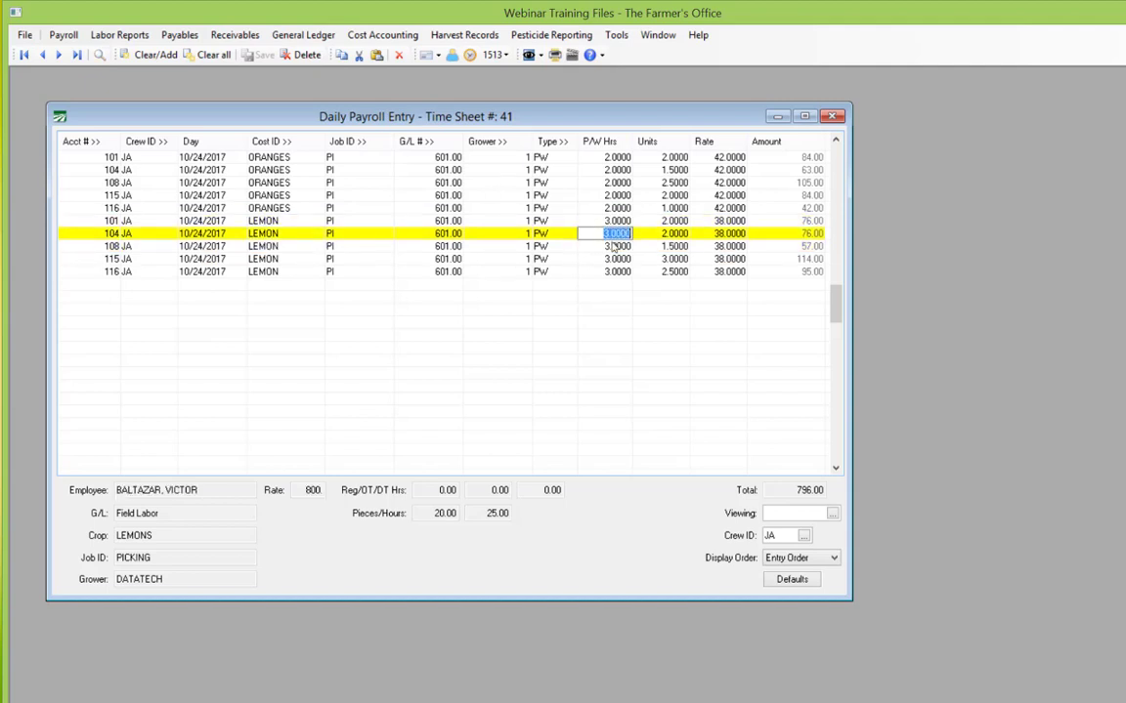
pyautogui.press('Down')
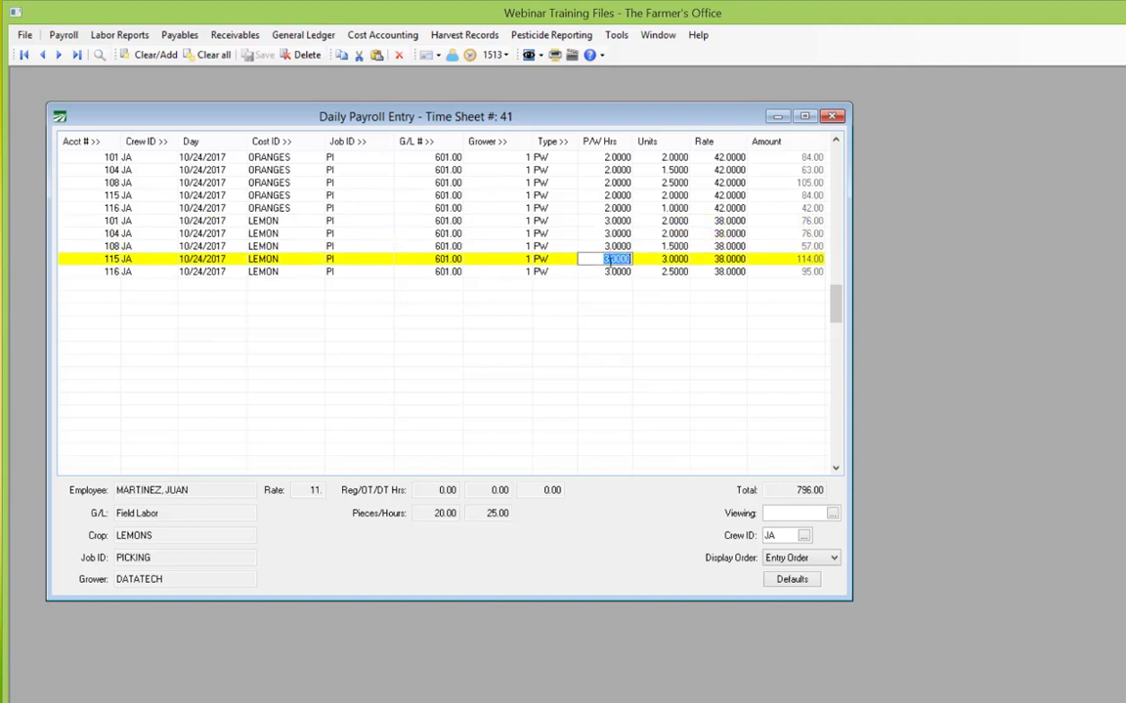
# Open the break commands for the piecework entries in time sheet 41
pyautogui.rightClick(595, 265)
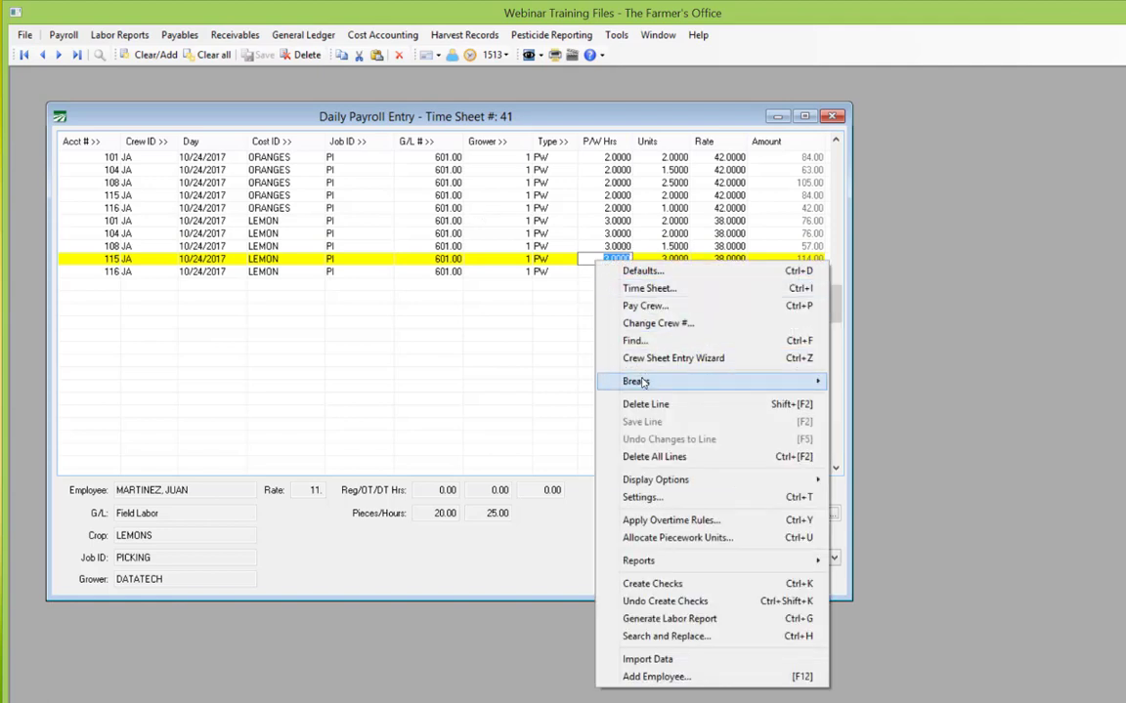
pyautogui.moveTo(642, 382)
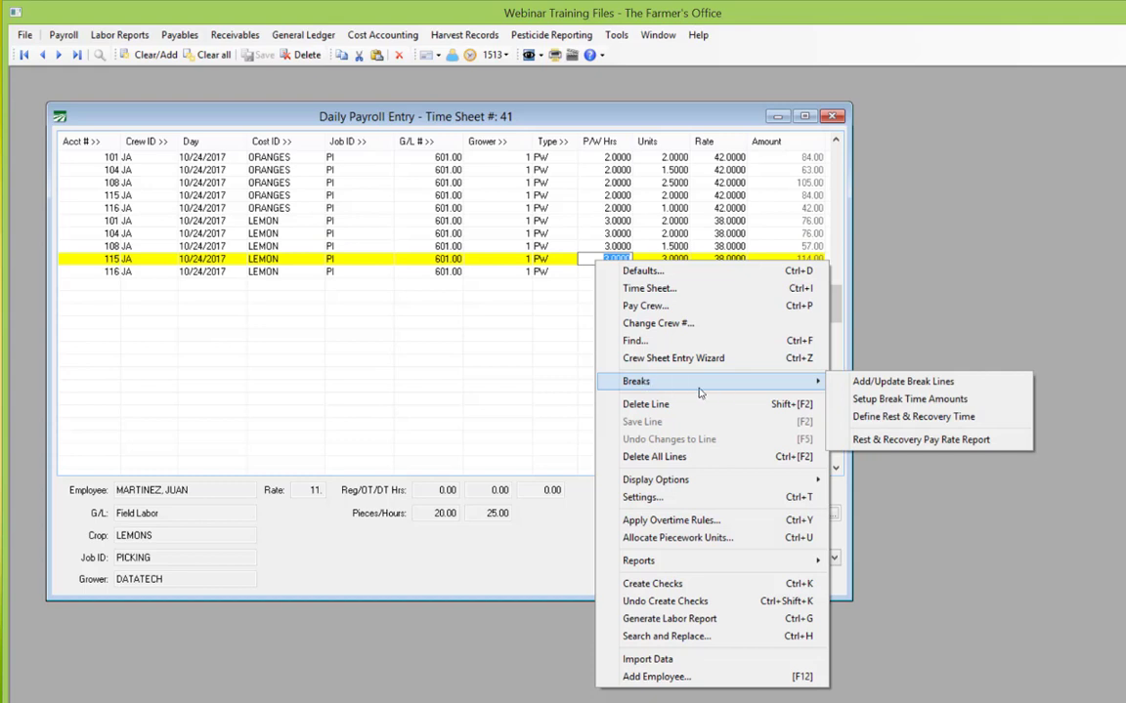
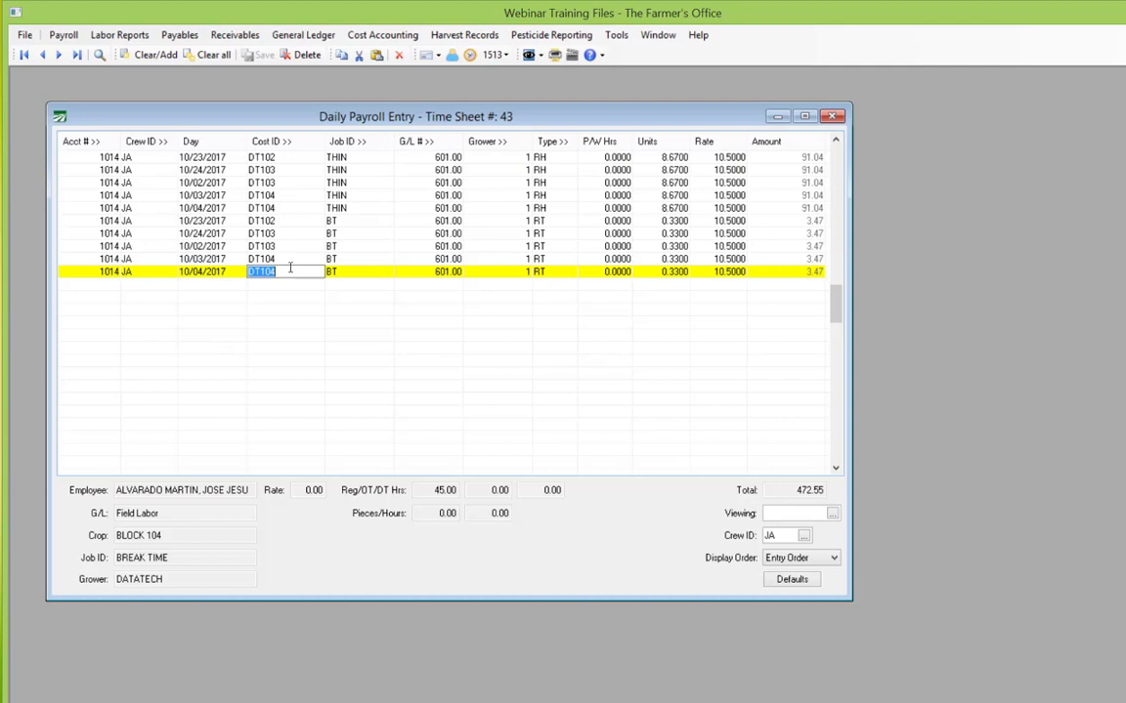
pyautogui.rightClick(289, 269)
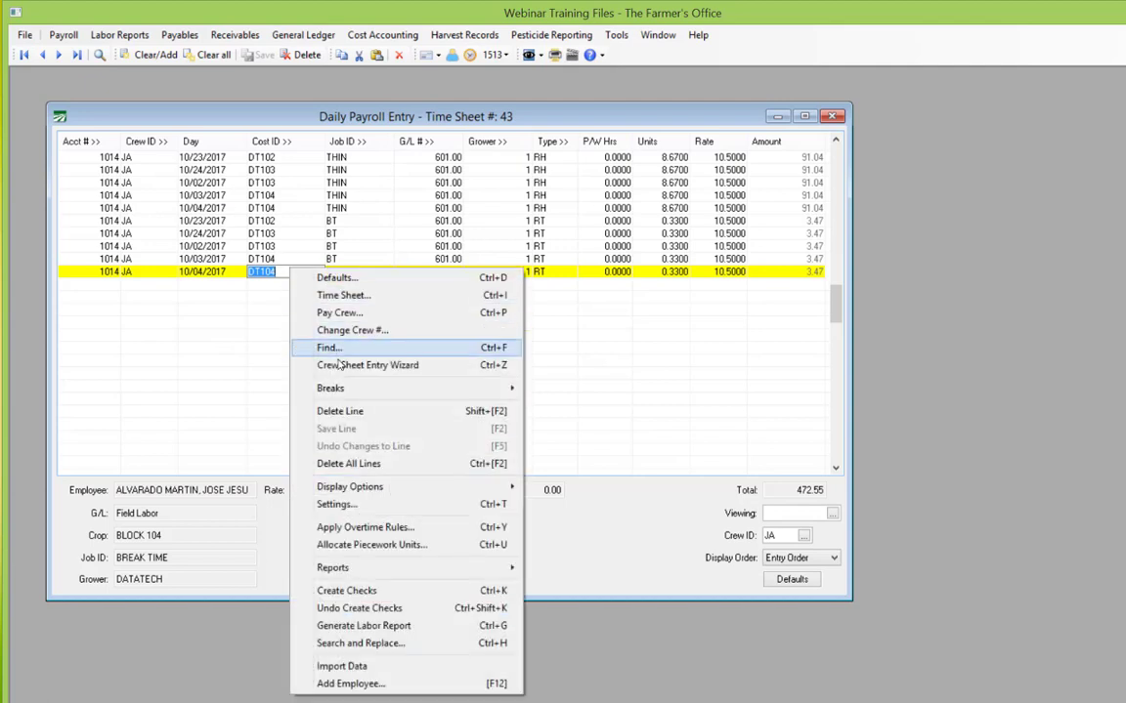
pyautogui.moveTo(337, 388)
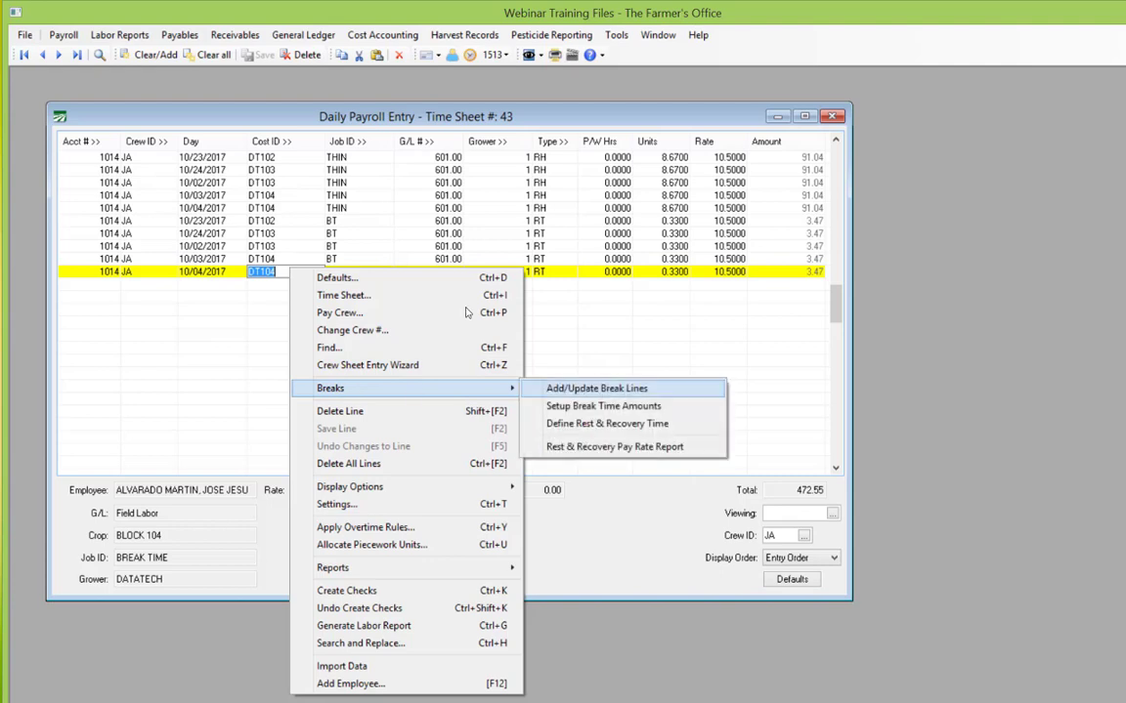
pyautogui.press('Return')
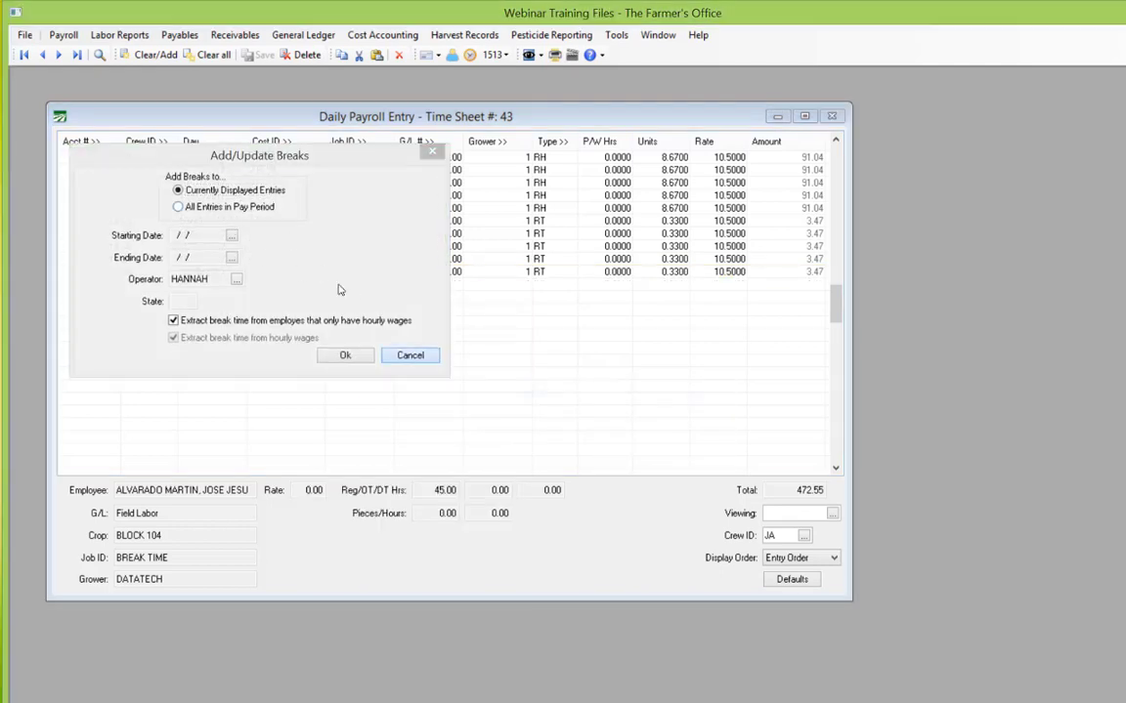
pyautogui.press('Escape')
# Load time sheet 44 into the daily payroll entry grid and check the units and wage types on its CLUP and TRACTOR lines
pyautogui.rightClick(360, 250)
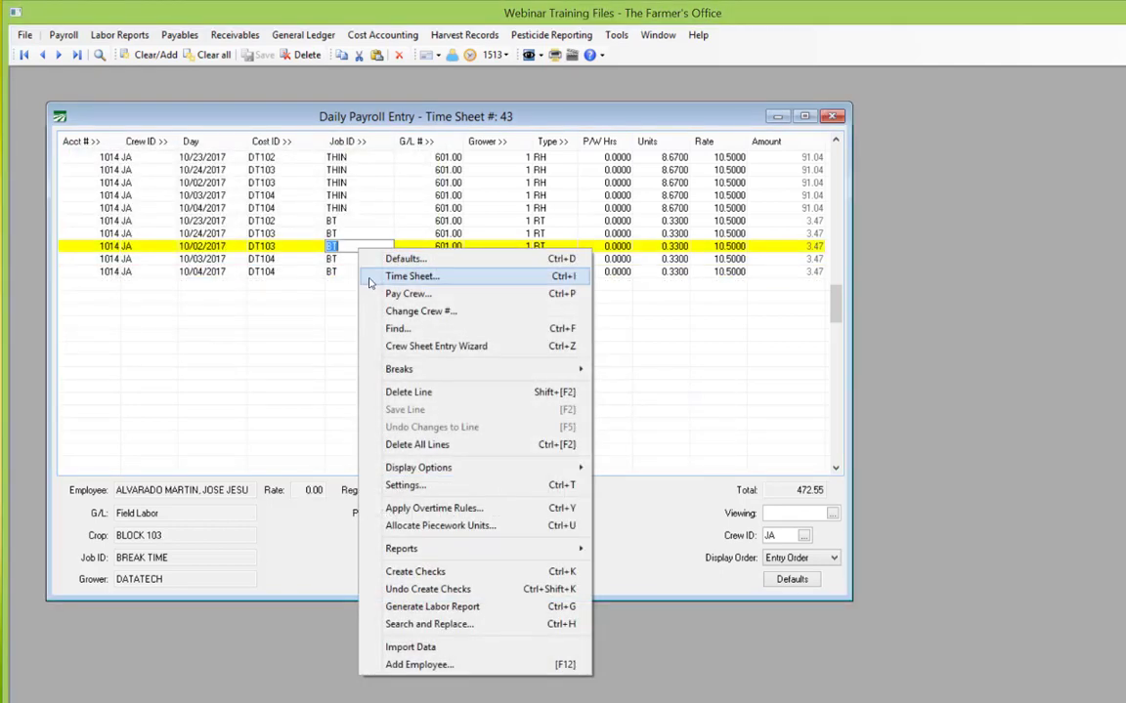
pyautogui.click(371, 280)
pyautogui.press('Tab')
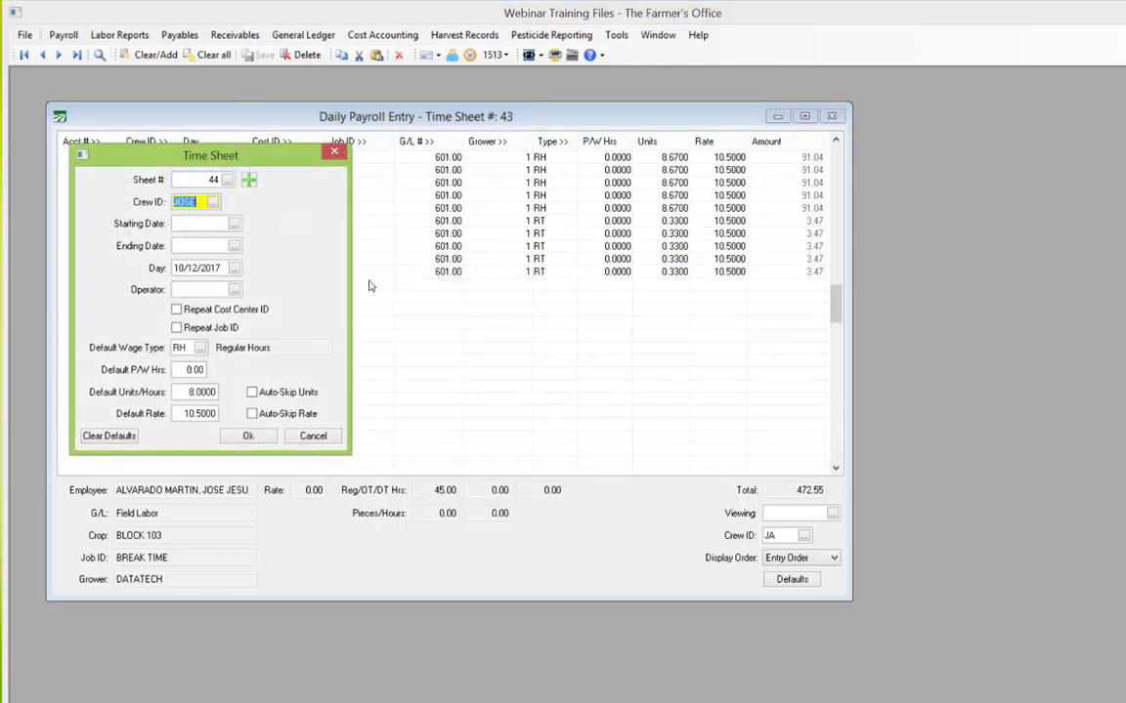
pyautogui.click(248, 436)
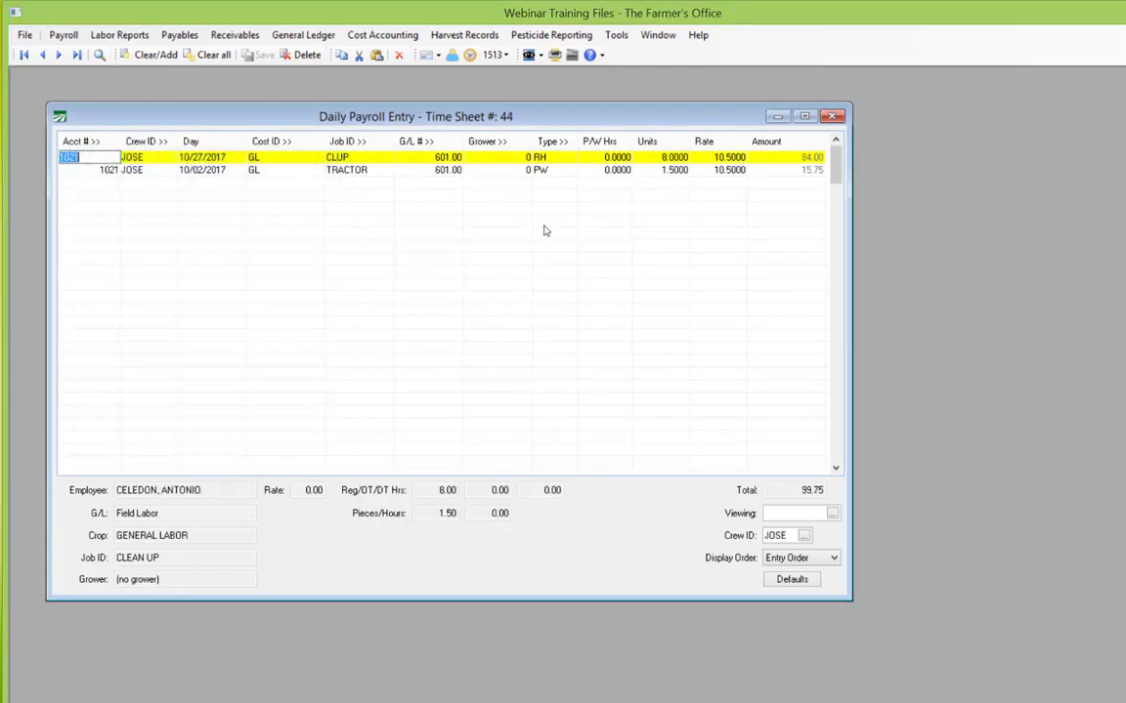
pyautogui.click(645, 158)
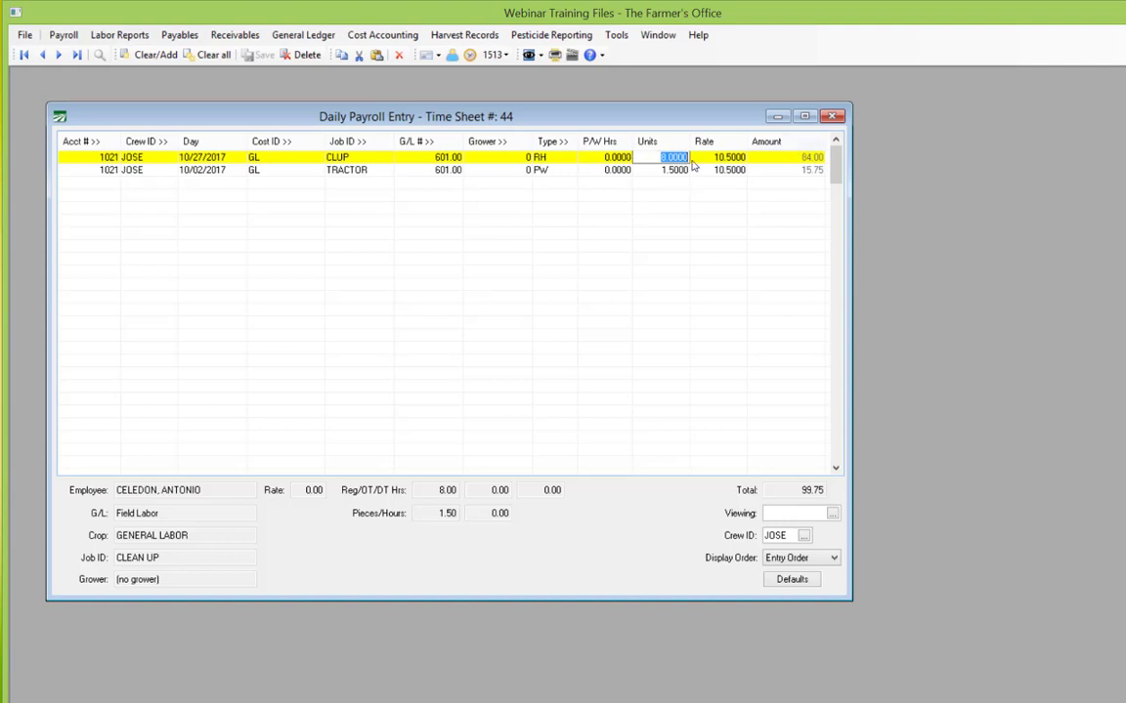
pyautogui.click(561, 175)
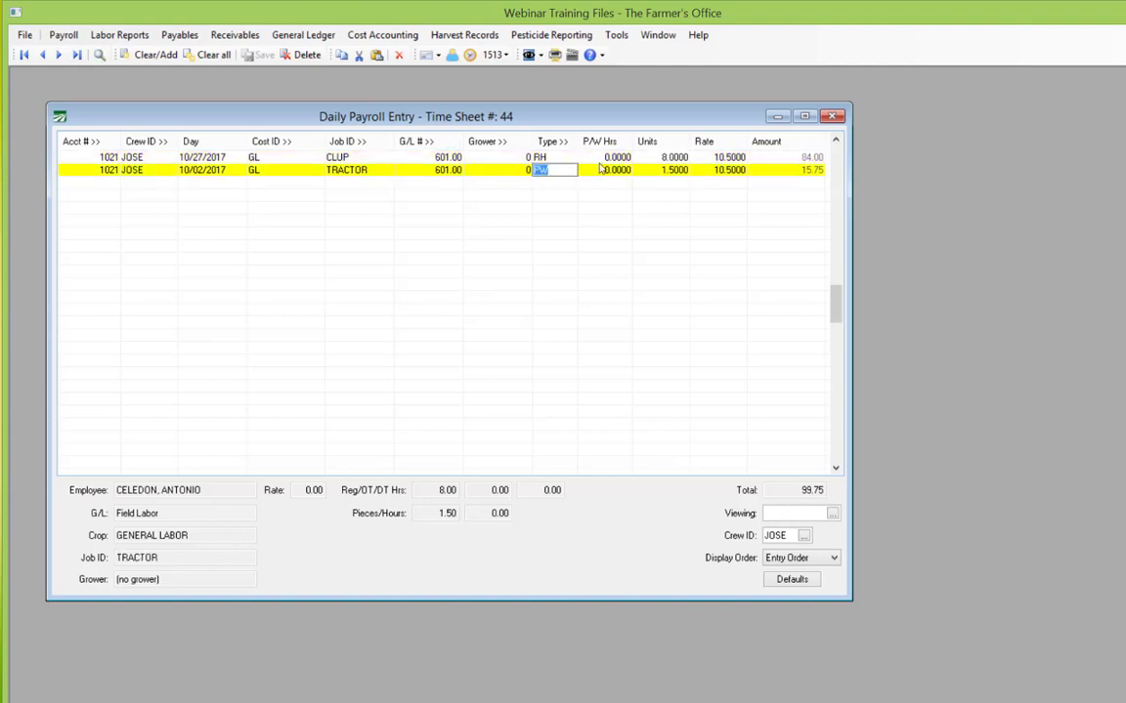
pyautogui.click(647, 156)
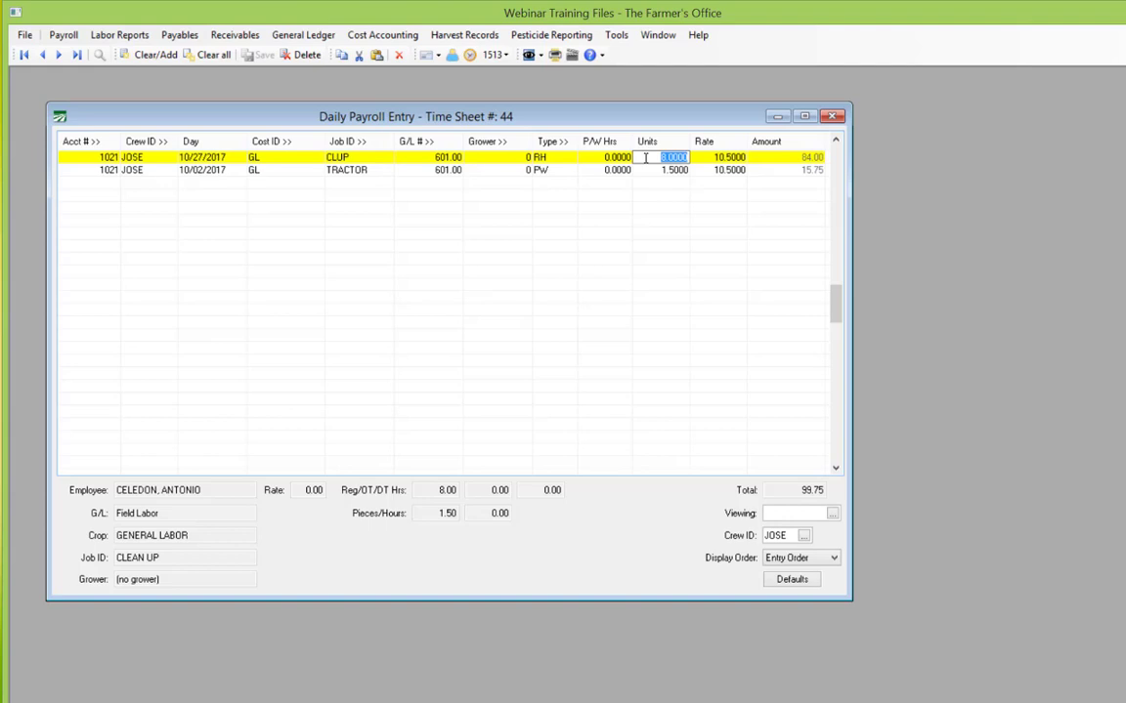
# Update the break lines for the currently displayed entries, excluding employees with only hourly wages from extraction, and dismiss the notices
pyautogui.rightClick(644, 158)
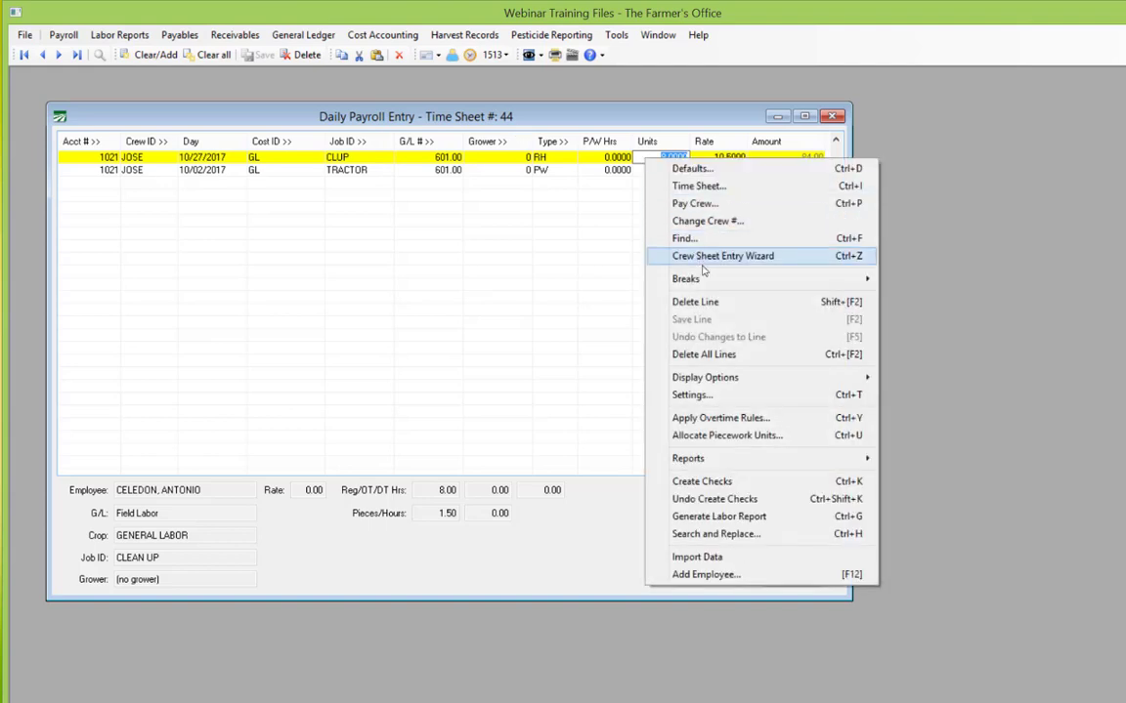
pyautogui.moveTo(762, 278)
pyautogui.click(1001, 278)
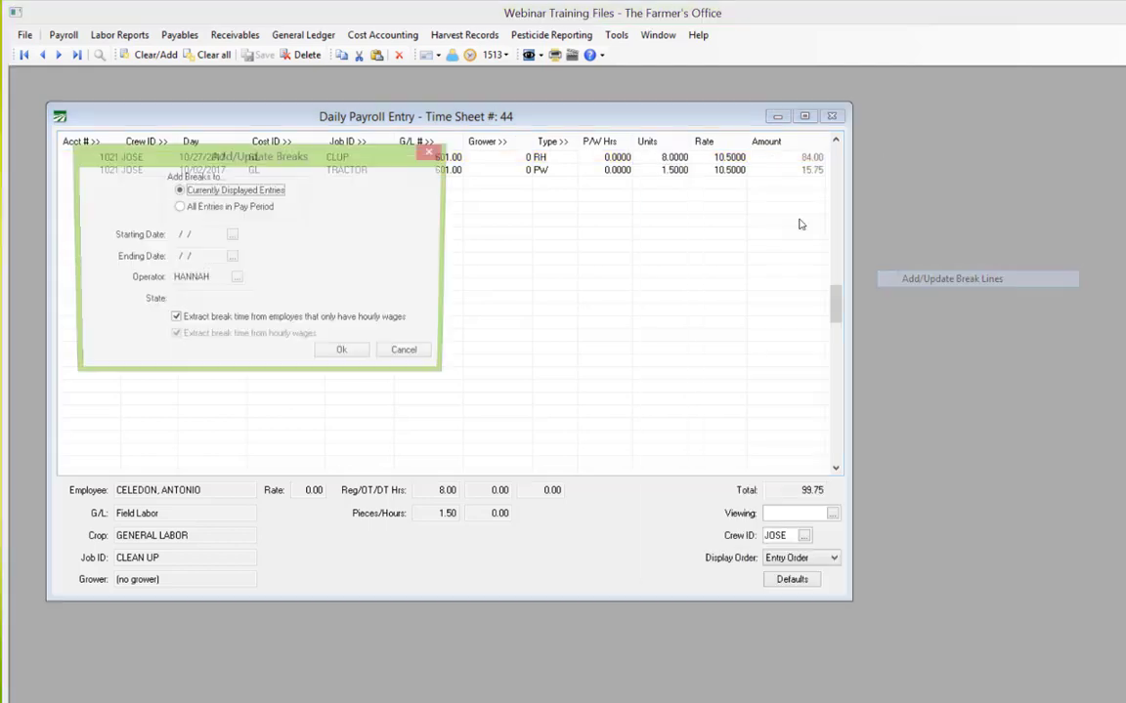
pyautogui.click(173, 320)
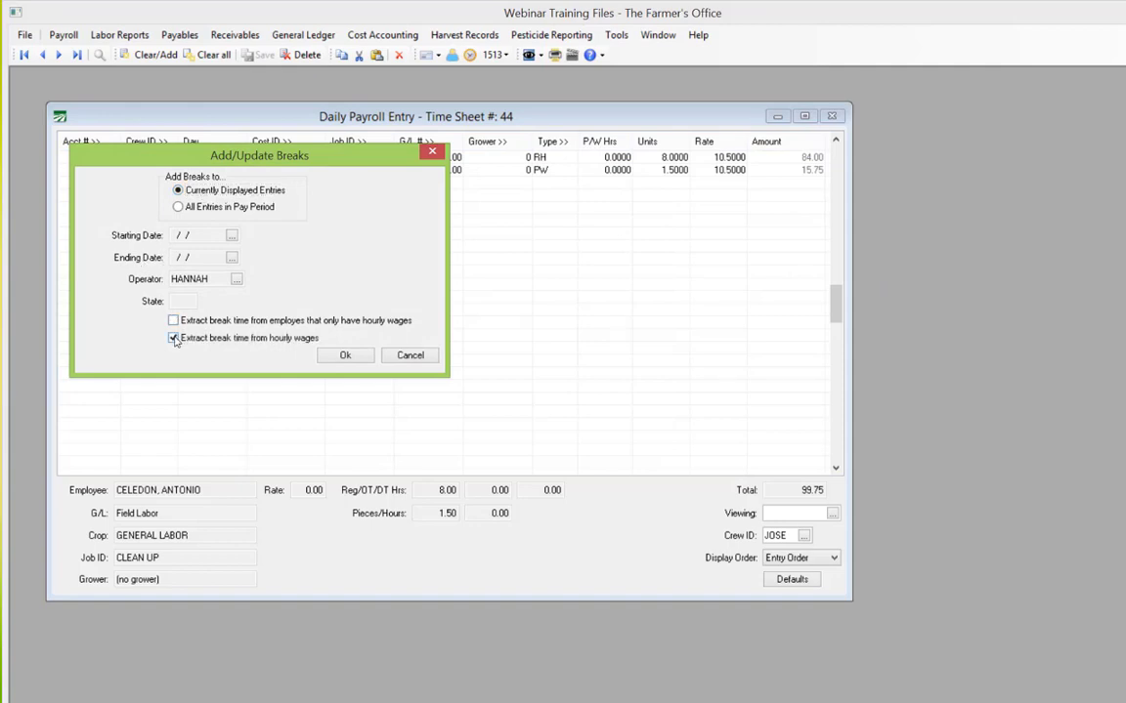
pyautogui.press('space')
pyautogui.click(327, 356)
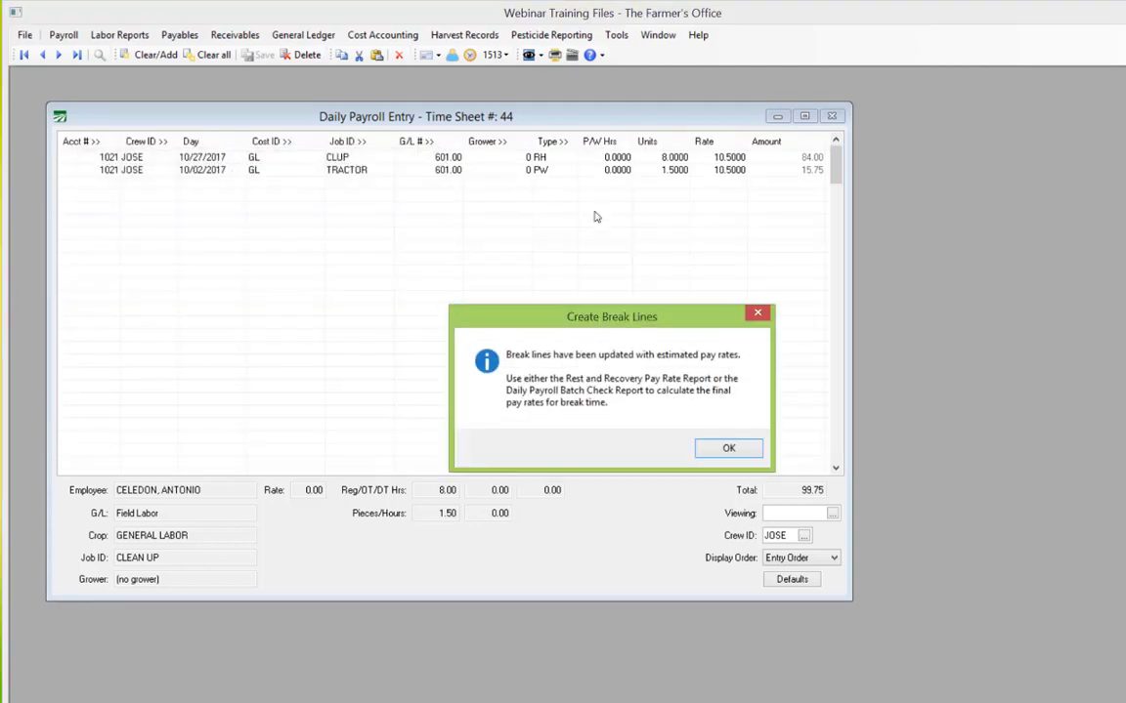
pyautogui.click(729, 449)
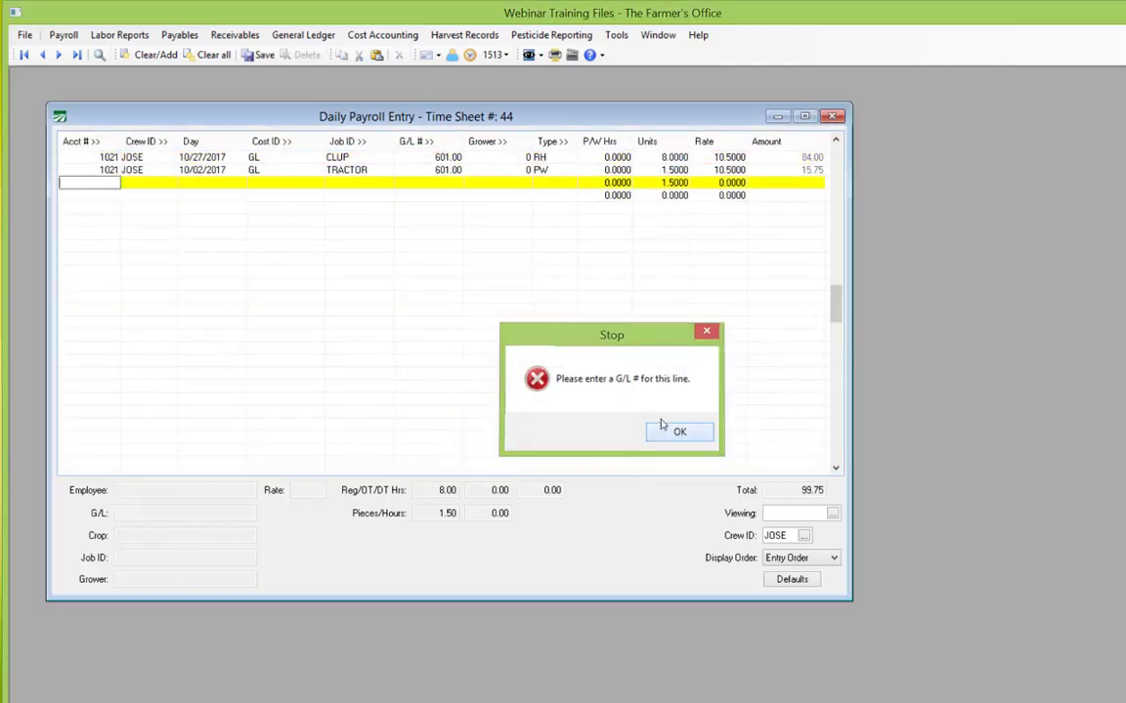
pyautogui.click(660, 424)
pyautogui.click(661, 424)
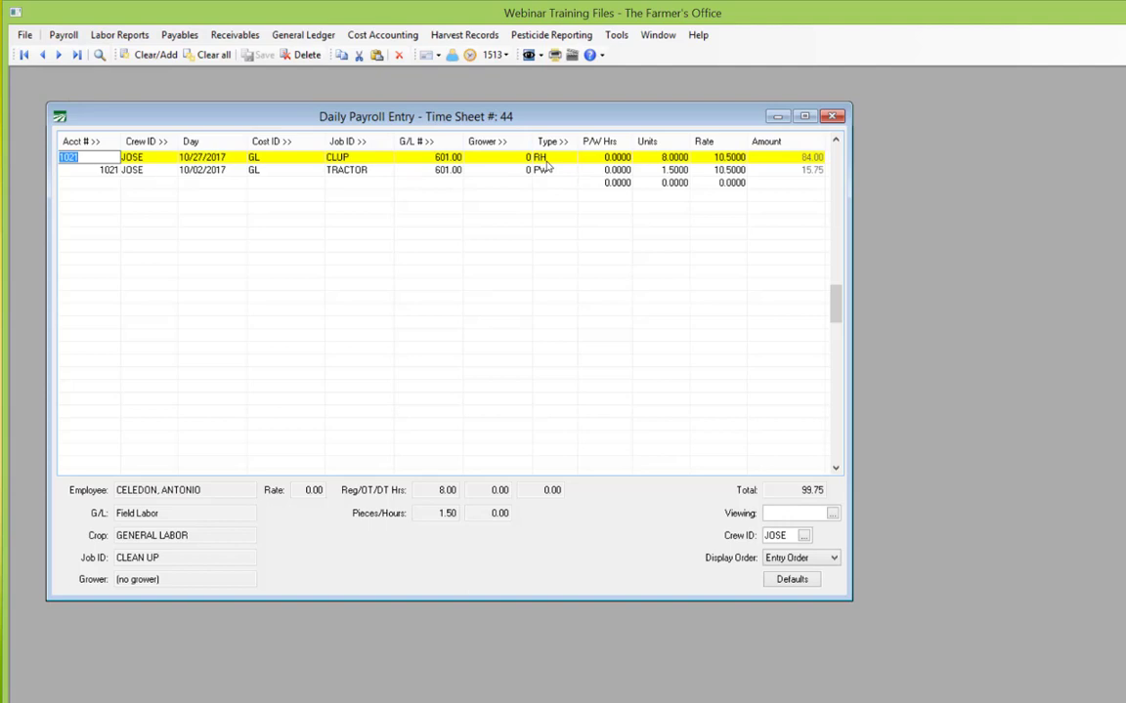
# List the entries of all time sheets, go to the last line, and check the Viewing and Crew ID filters
pyautogui.rightClick(106, 157)
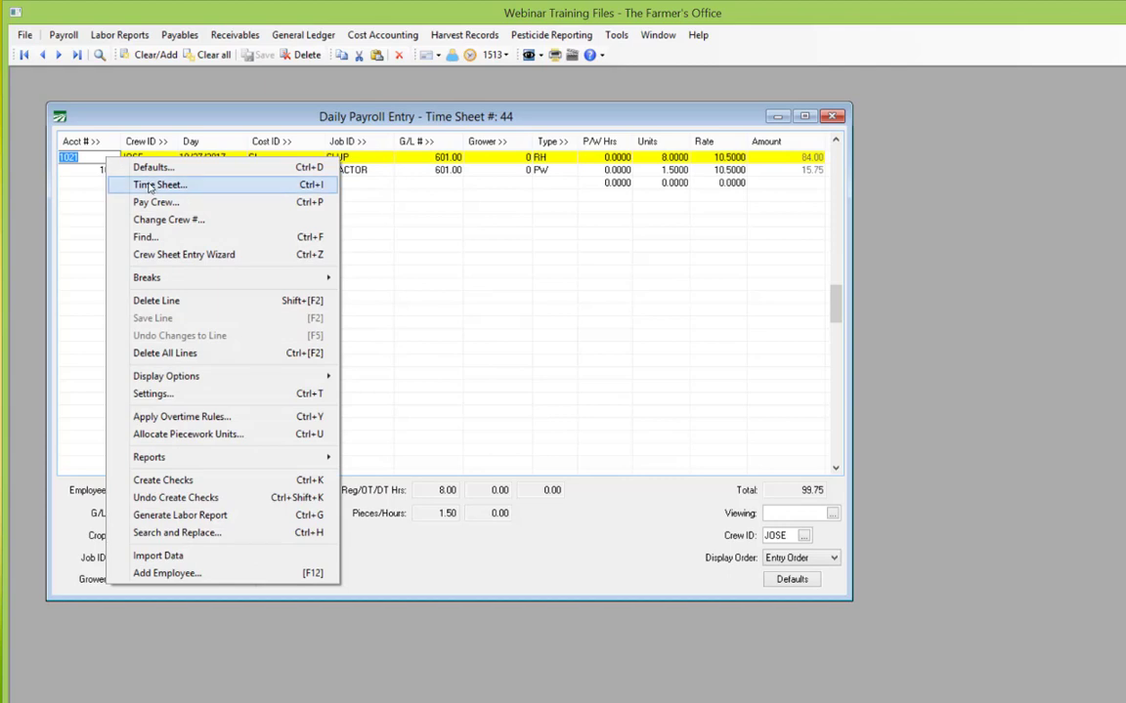
pyautogui.click(149, 186)
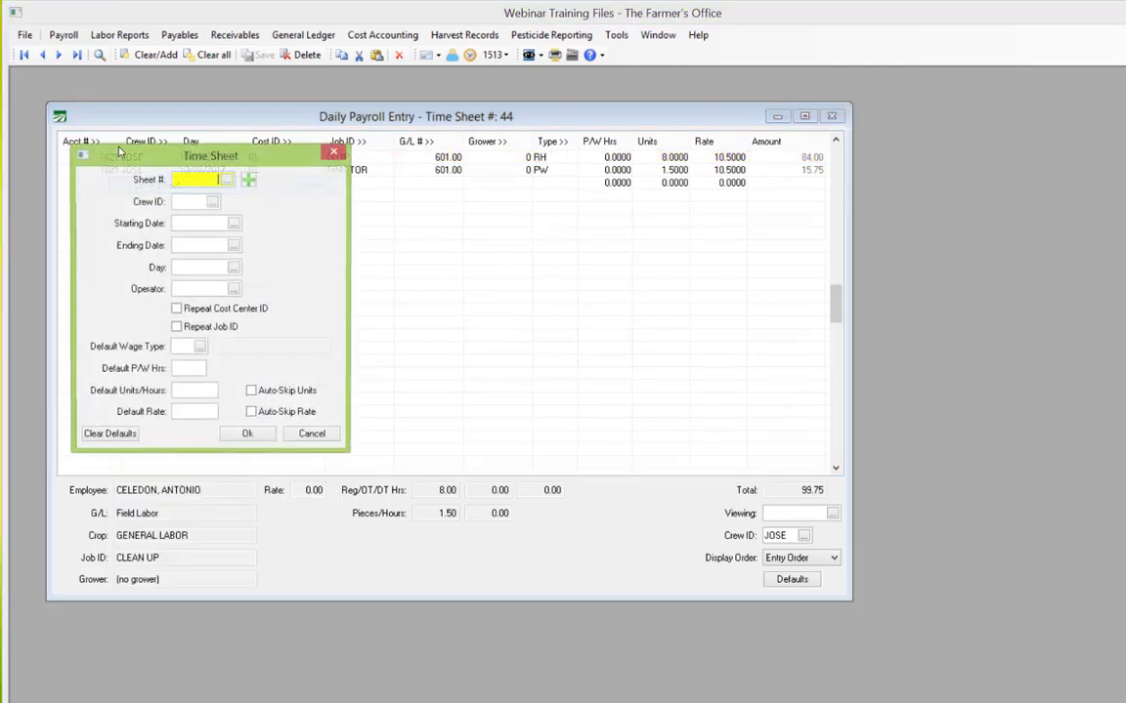
pyautogui.click(312, 436)
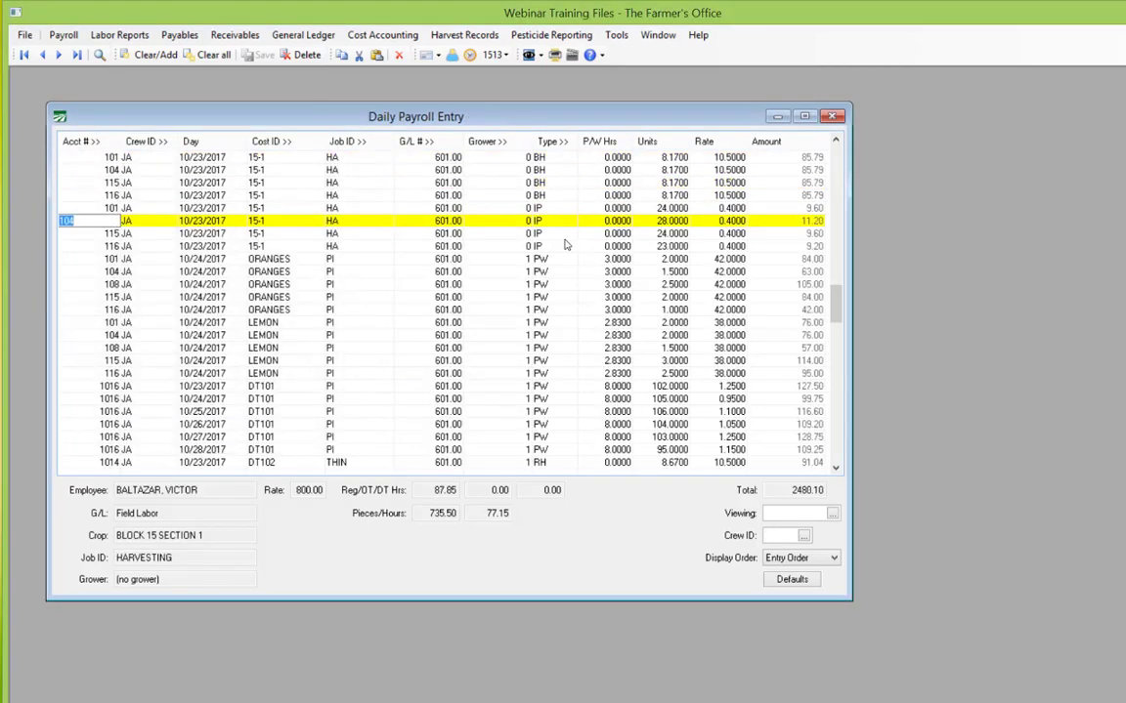
pyautogui.hotkey('ctrl', 'End')
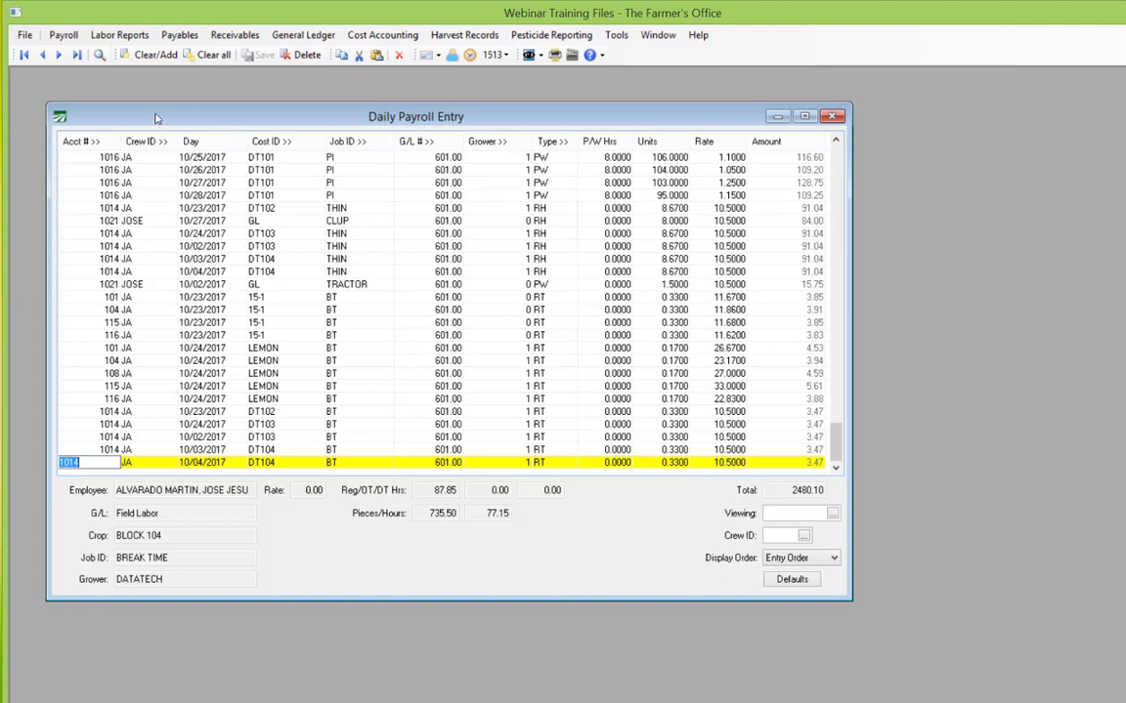
pyautogui.click(786, 513)
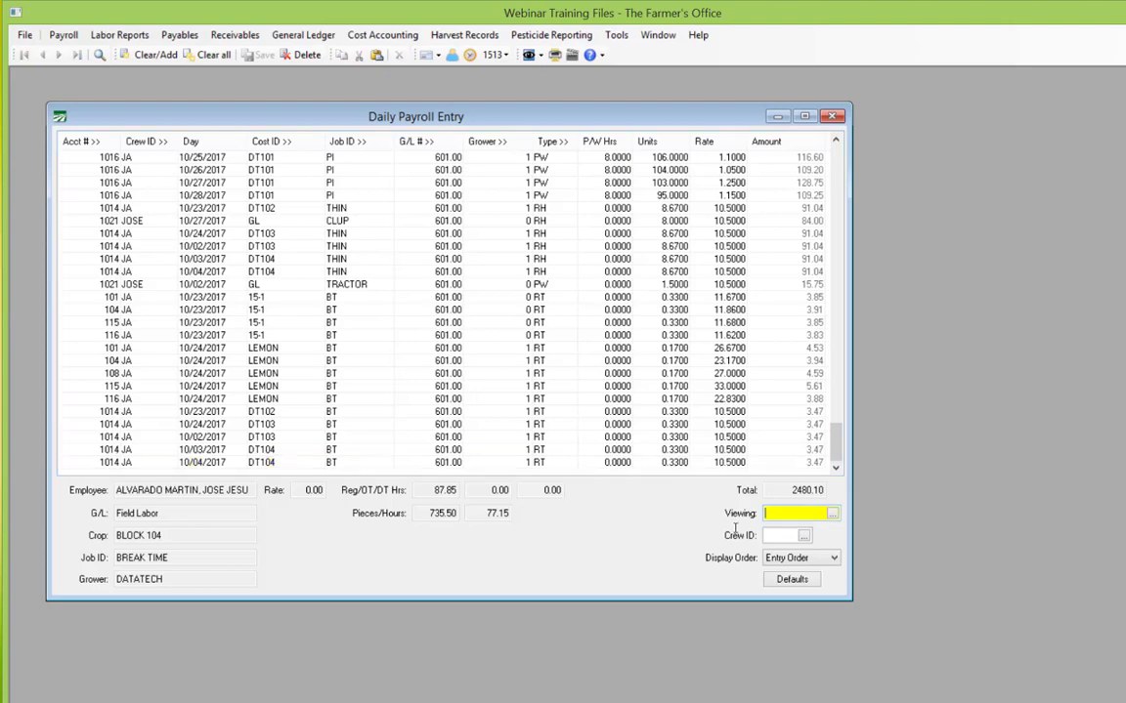
pyautogui.click(794, 535)
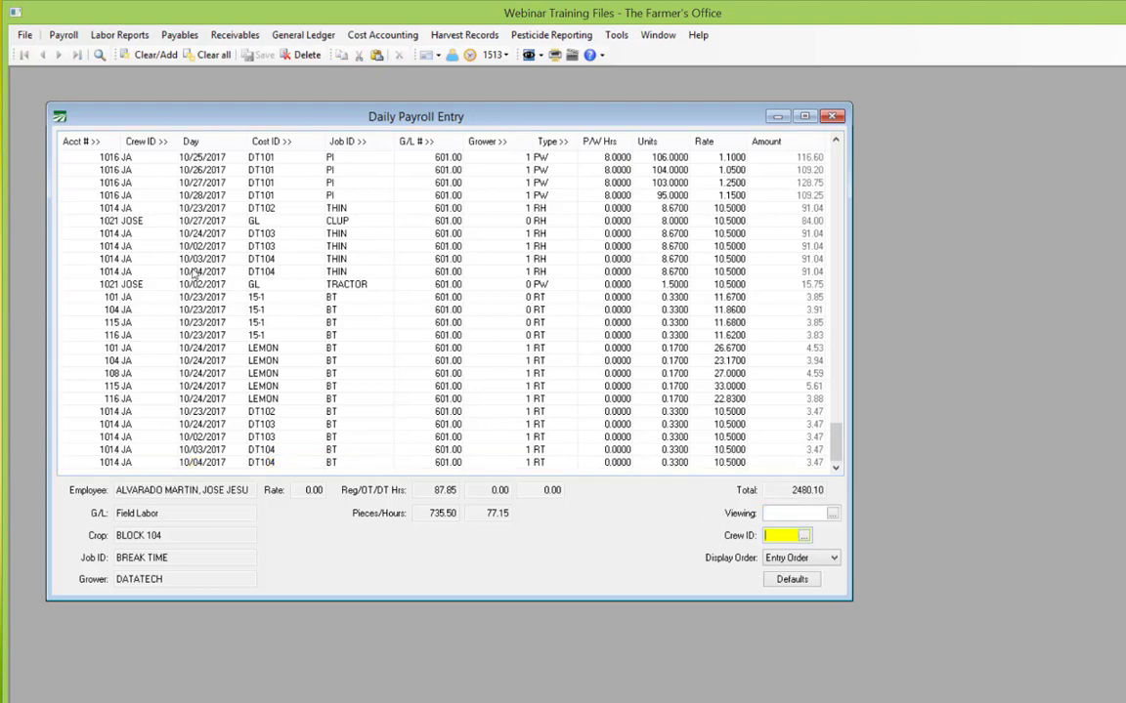
# Set up a break line update for all entries in the pay period, with starting date 10/23/2017
pyautogui.rightClick(227, 273)
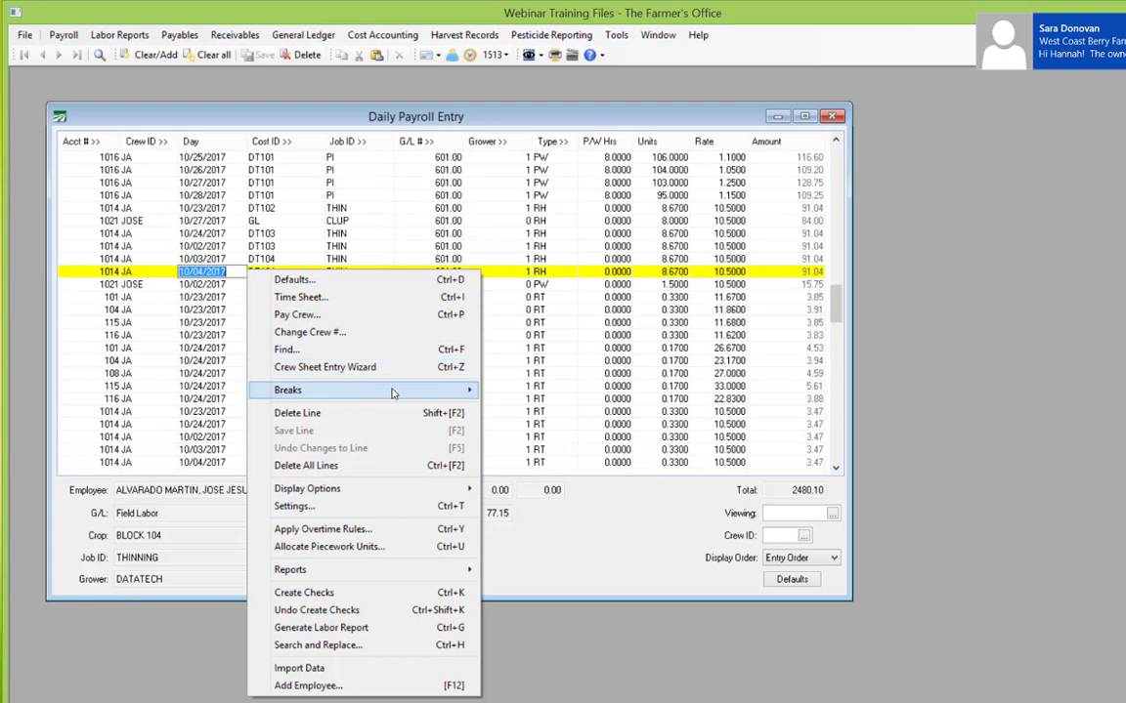
pyautogui.moveTo(392, 394)
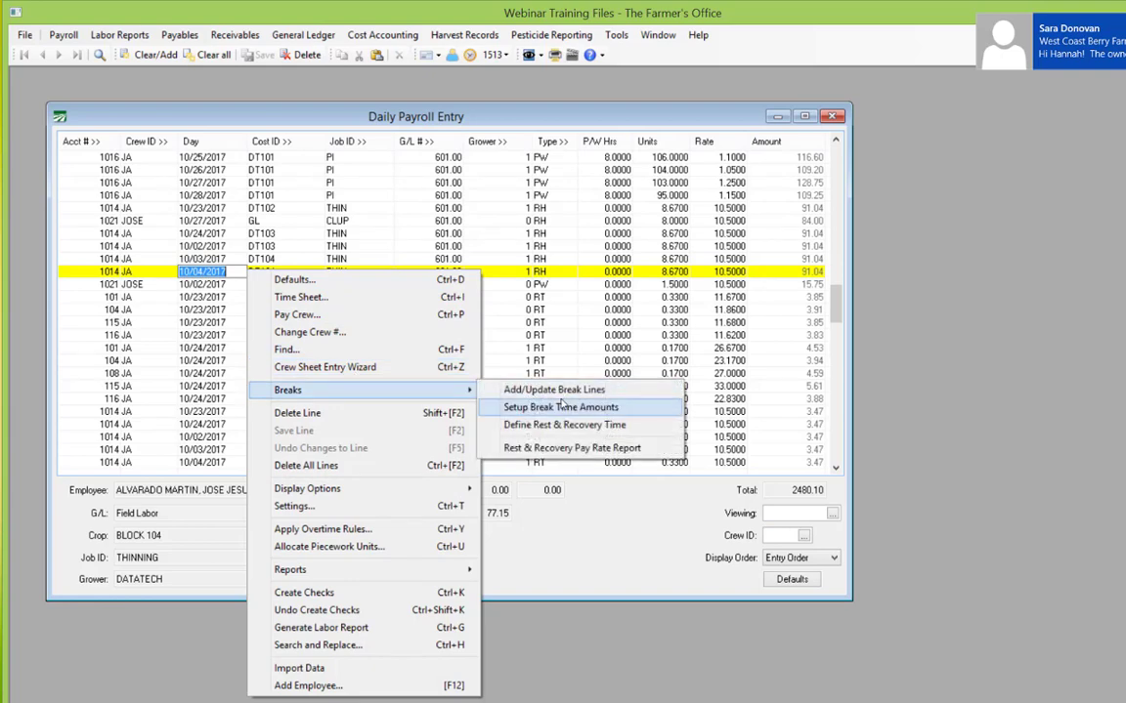
pyautogui.click(553, 389)
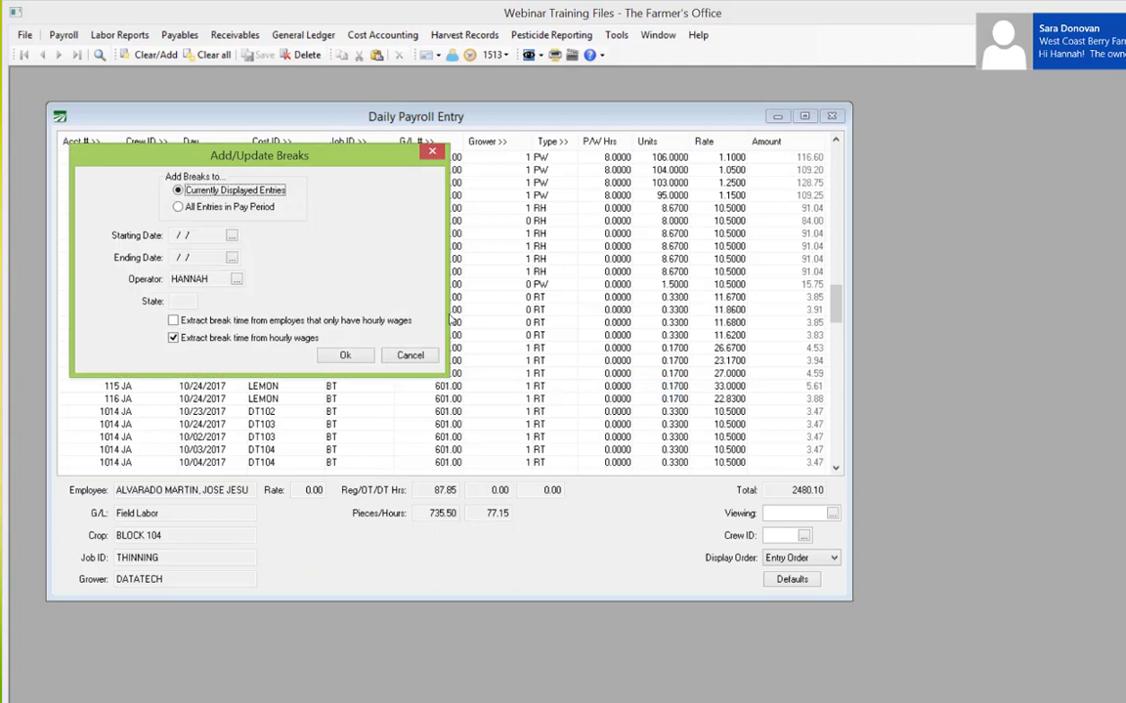
pyautogui.click(178, 206)
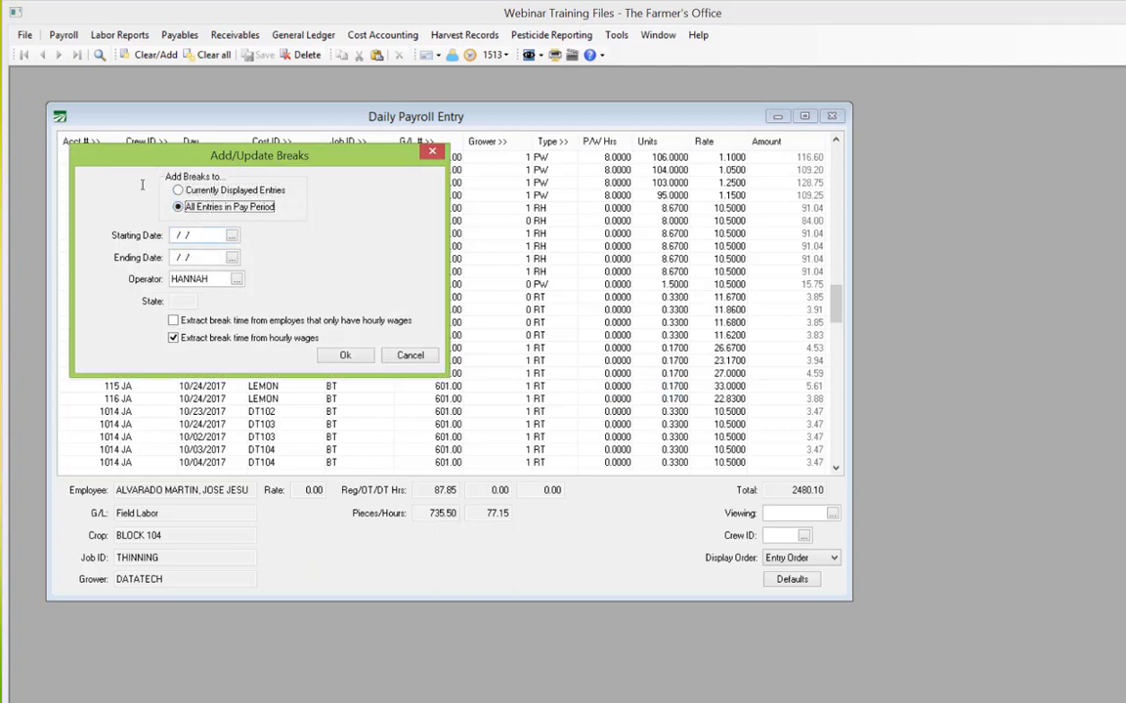
pyautogui.click(192, 238)
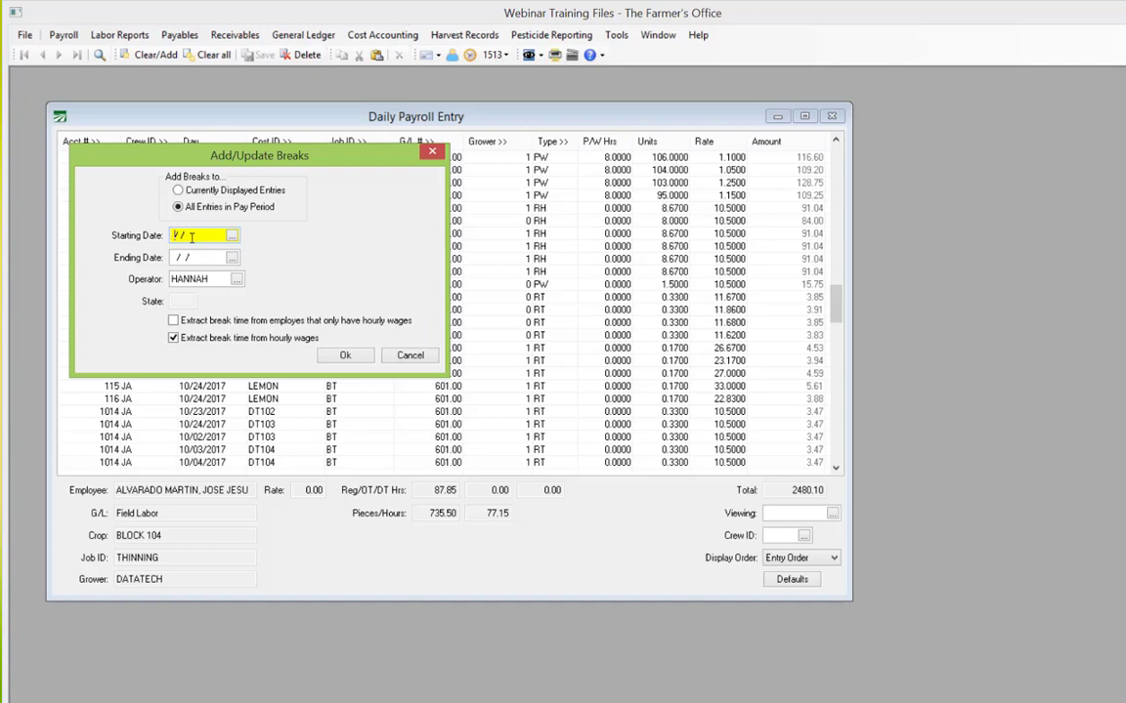
pyautogui.doubleClick(192, 236)
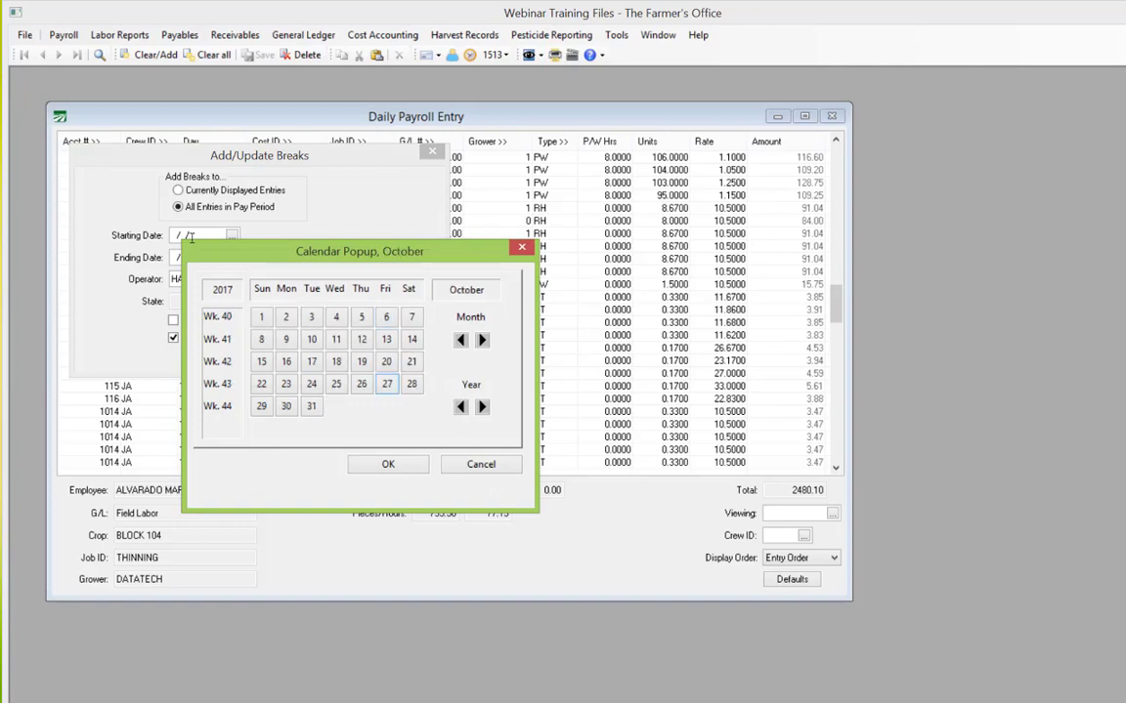
pyautogui.press('Return')
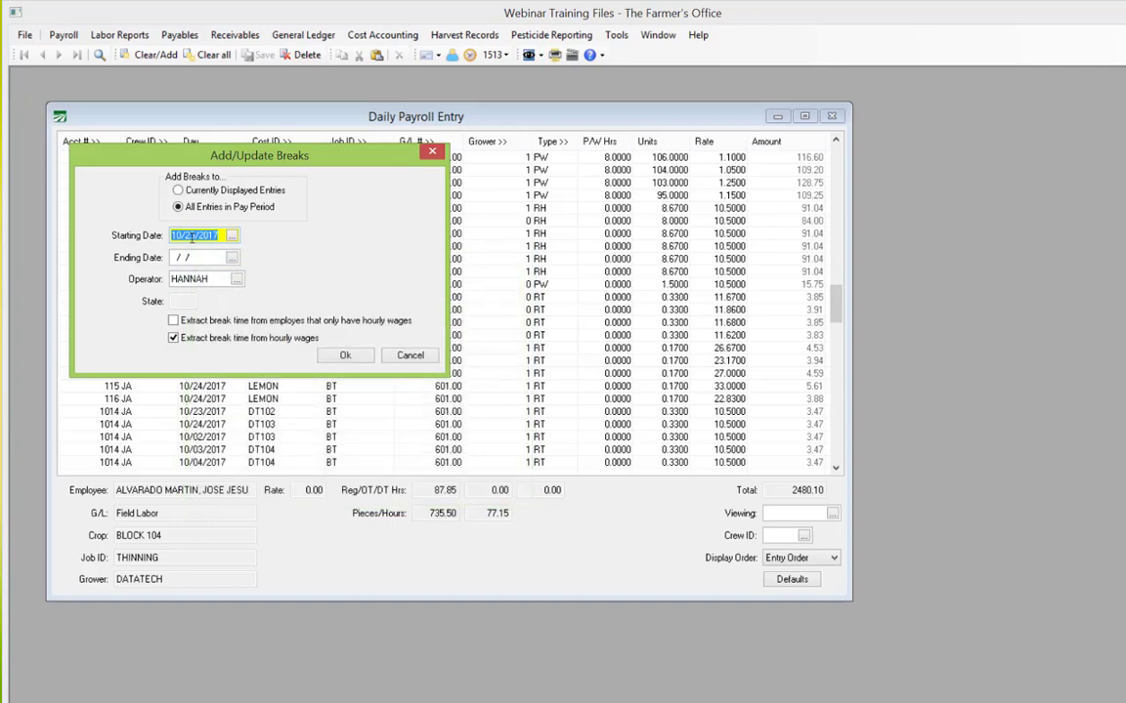
# Set the ending date of the break line update to 10/29/2017
pyautogui.press('Tab')
pyautogui.press('F4')
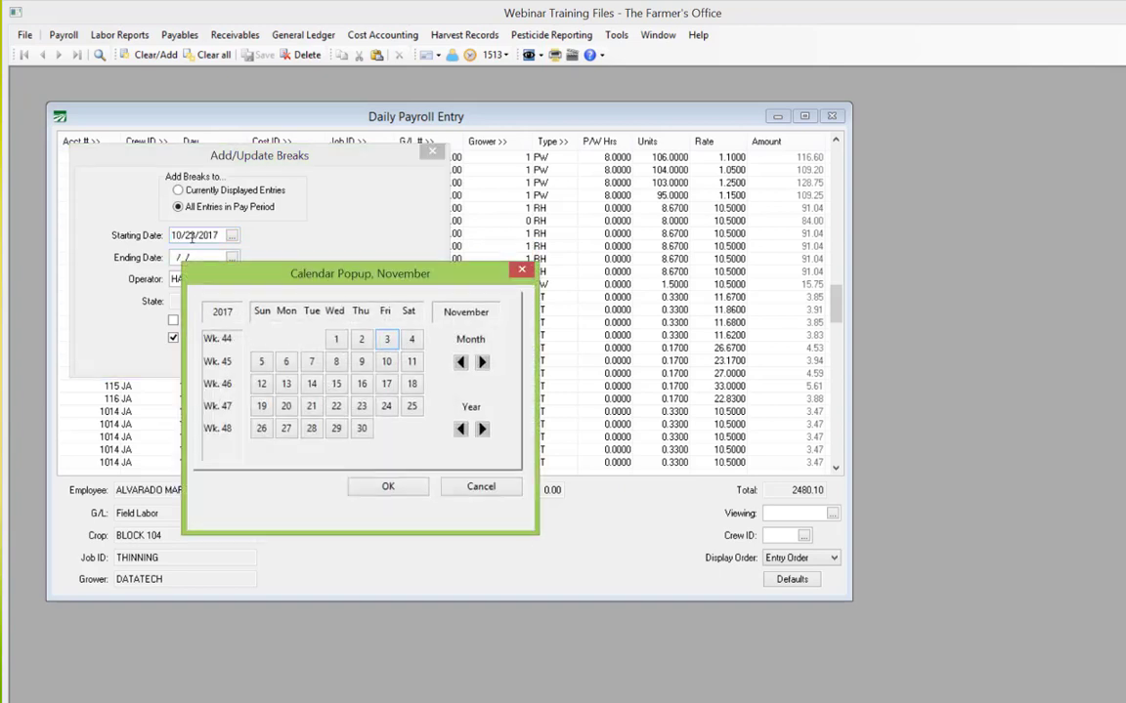
pyautogui.press('Left')
pyautogui.press('Left')
pyautogui.press('Left')
pyautogui.press('Left')
pyautogui.press('Left')
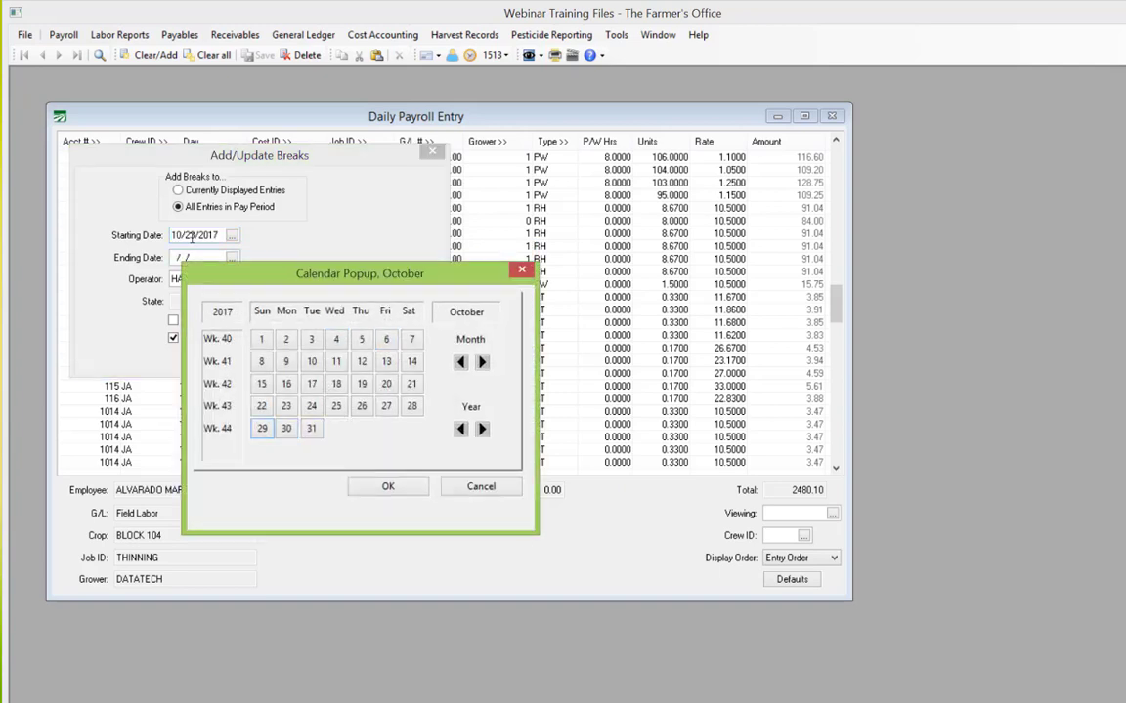
pyautogui.press('Return')
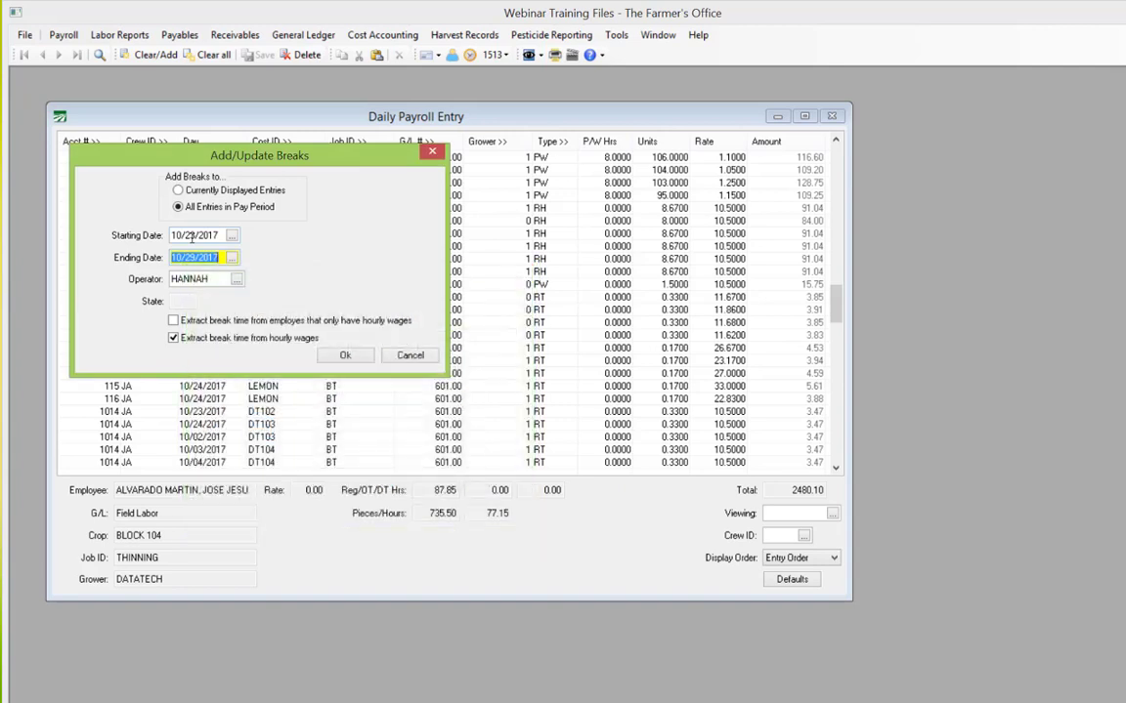
pyautogui.press('Tab')
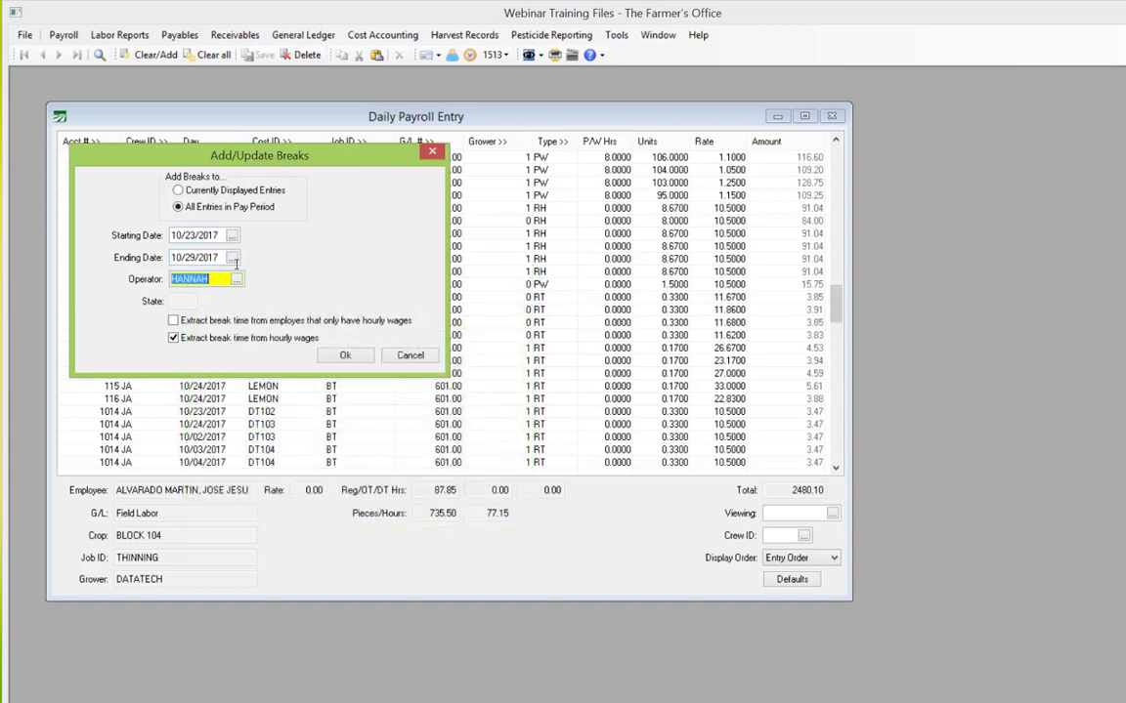
pyautogui.hotkey('shift', 'Tab')
pyautogui.press('F4')
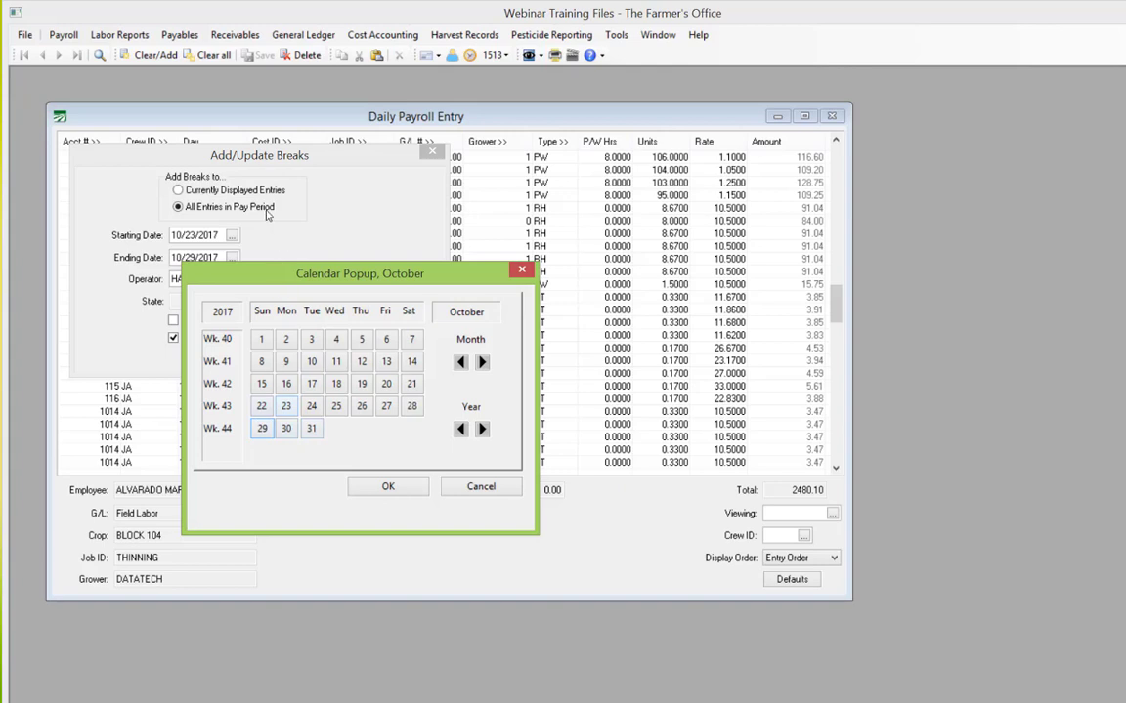
pyautogui.press('Escape')
pyautogui.click(194, 236)
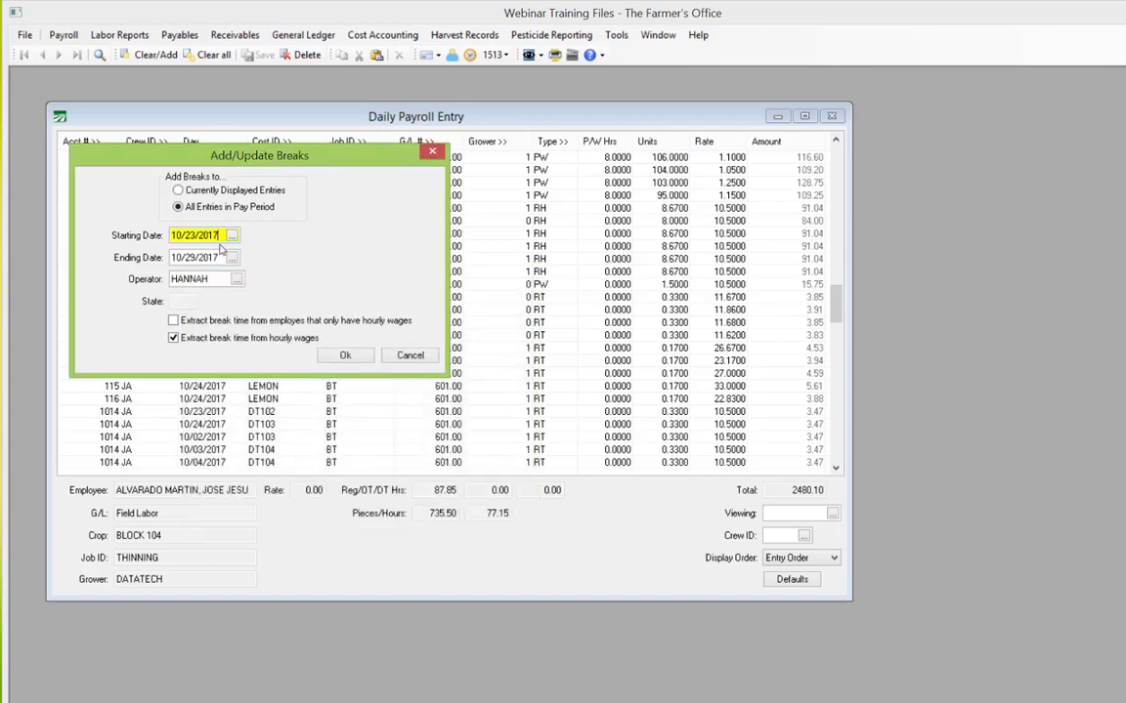
pyautogui.click(216, 257)
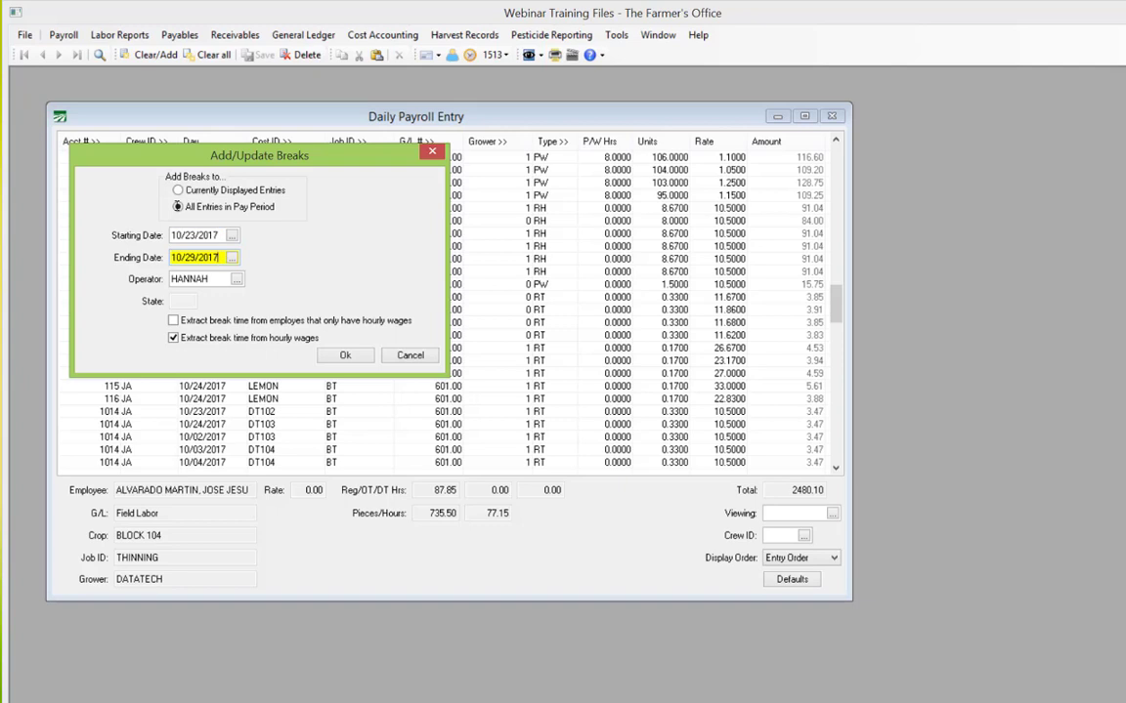
# Include employees with only hourly wages in the break time extraction, run the pay period break update, and dismiss the notice
pyautogui.click(175, 321)
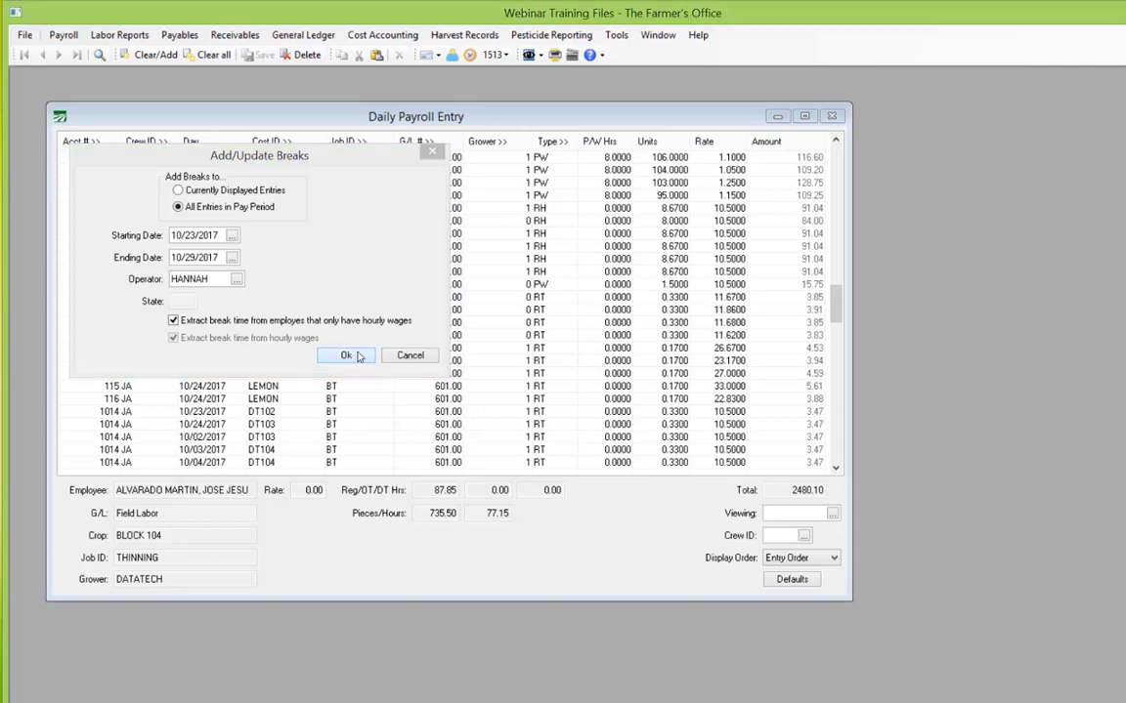
pyautogui.click(358, 357)
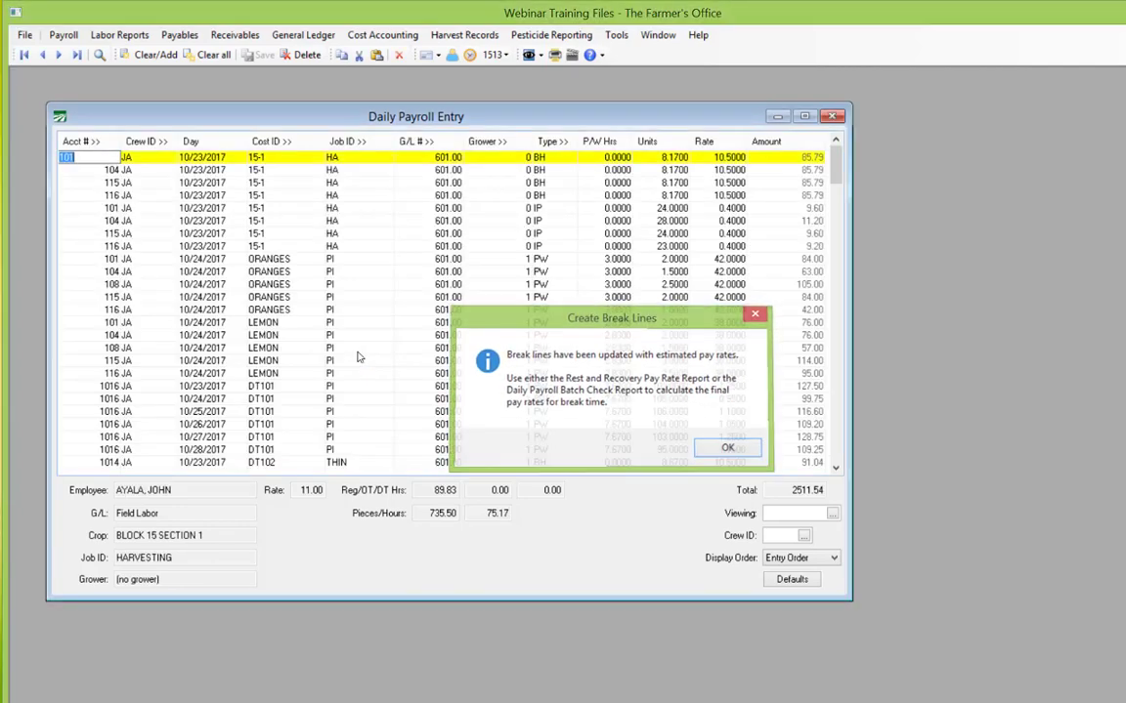
pyautogui.press('Return')
# Go to the last line of the payroll entries, at the end of the updated break lines
pyautogui.press('Down')
pyautogui.press('Down')
pyautogui.press('Down')
pyautogui.press('Down')
pyautogui.press('Down')
pyautogui.hotkey('ctrl', 'End')
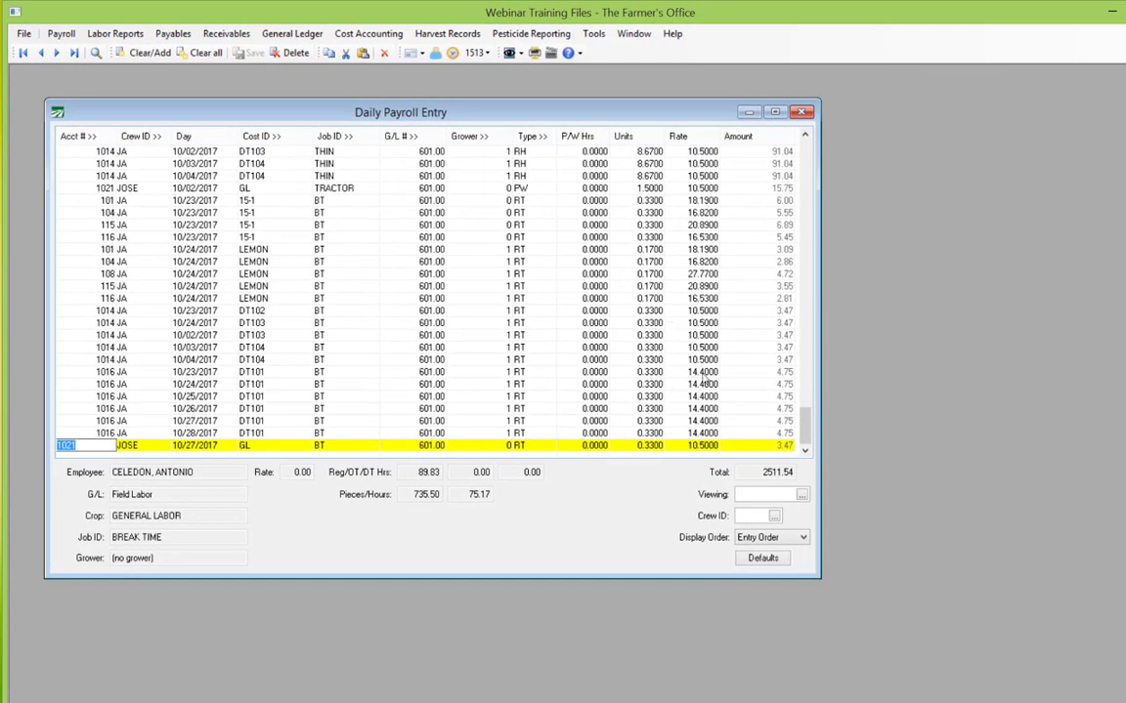
# Go through the Rate values of the break lines and compare the estimated rates for the piecework and hourly employees
pyautogui.click(702, 375)
pyautogui.press('Down')
pyautogui.press('Down')
pyautogui.press('Down')
pyautogui.press('Down')
pyautogui.press('Down')
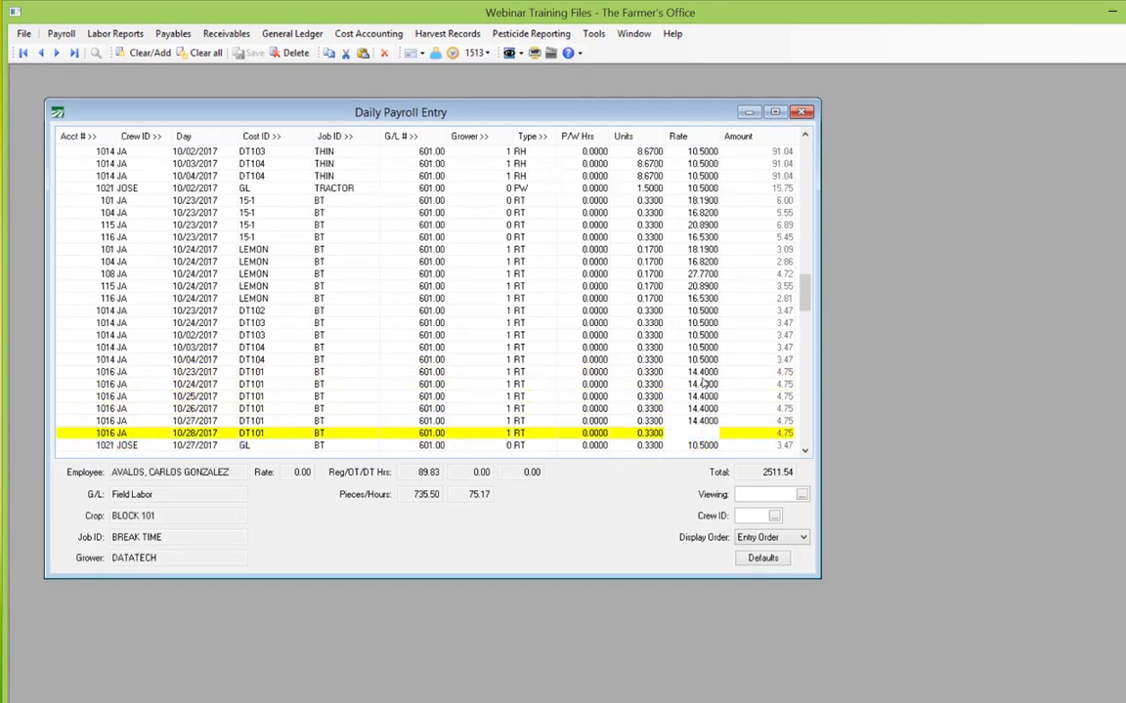
pyautogui.press('Up')
pyautogui.press('Up')
pyautogui.press('Up')
pyautogui.press('Up')
pyautogui.press('Up')
pyautogui.press('Up')
pyautogui.press('Up')
pyautogui.press('Up')
pyautogui.press('Up')
pyautogui.press('Up')
pyautogui.press('Up')
pyautogui.press('Up')
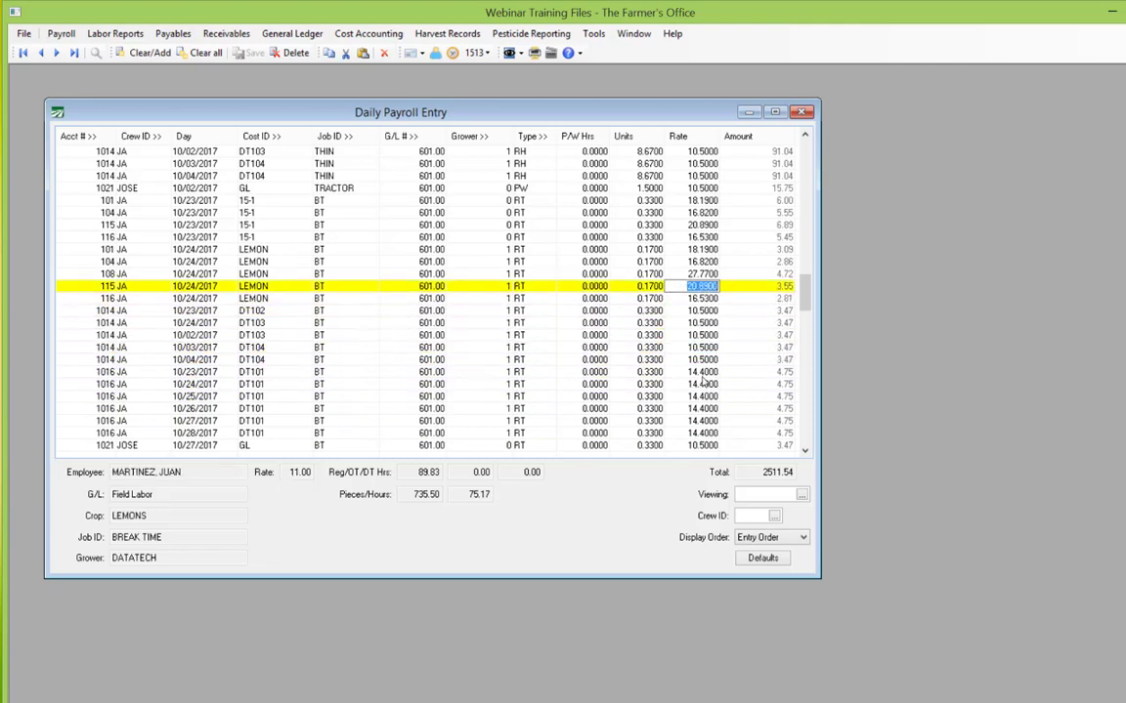
pyautogui.press('Down')
pyautogui.press('Down')
pyautogui.press('Down')
pyautogui.press('Down')
pyautogui.press('Down')
pyautogui.press('Down')
pyautogui.press('Down')
pyautogui.press('Down')
pyautogui.press('Down')
pyautogui.press('Down')
pyautogui.press('Down')
pyautogui.press('Down')
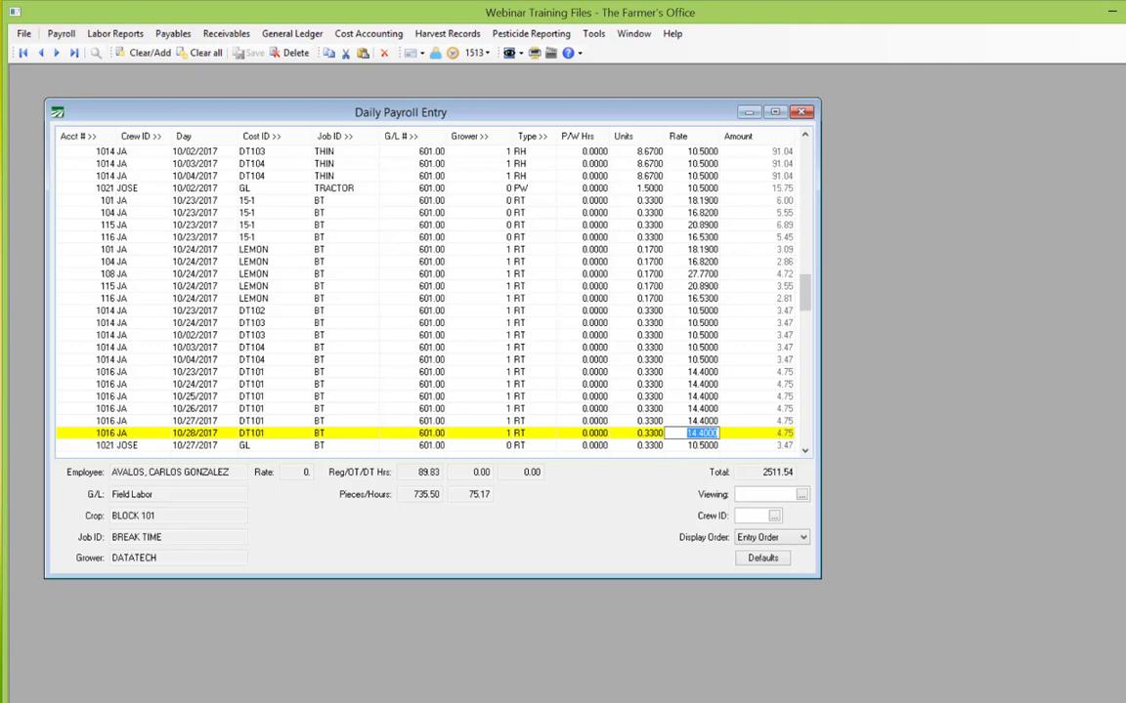
# Open the Rest & Recovery Pay Rate Report from the payroll entries and set its starting date to 10/23/2017
pyautogui.rightClick(244, 396)
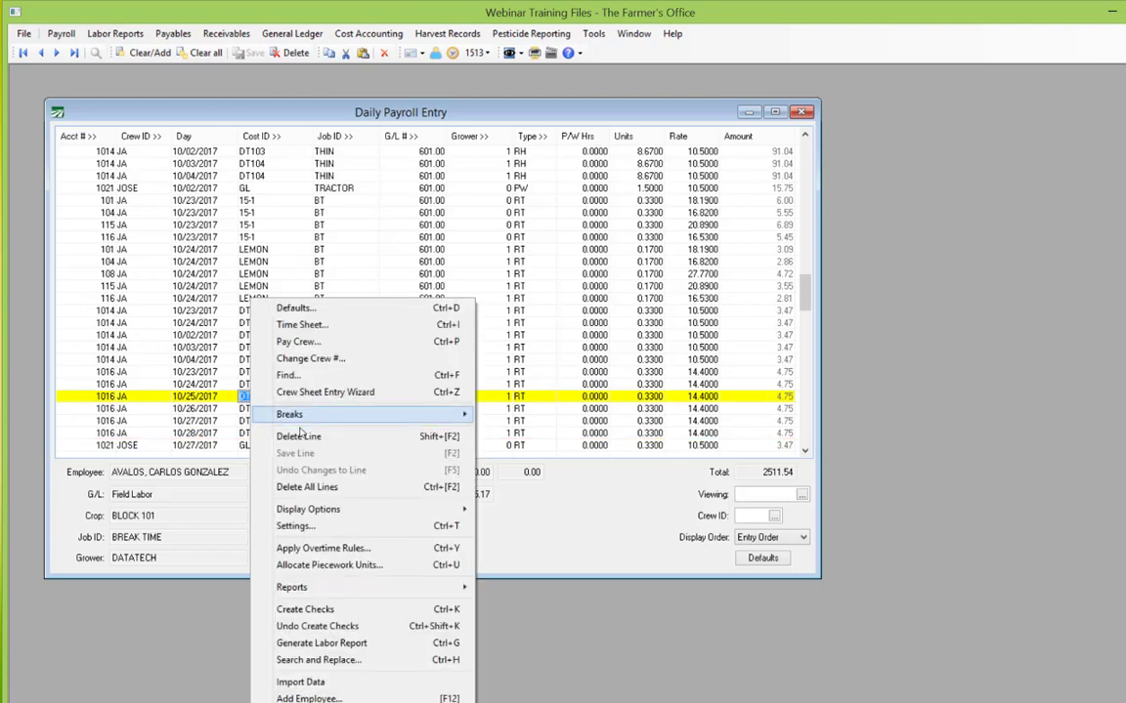
pyautogui.moveTo(293, 414)
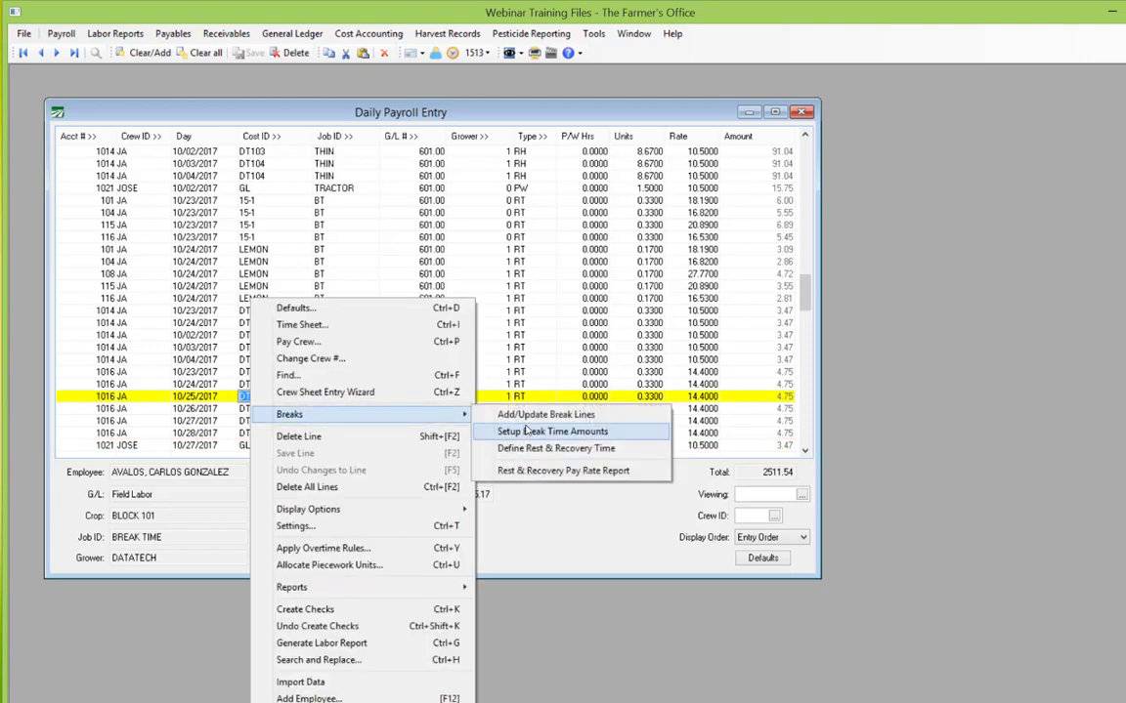
pyautogui.click(567, 473)
pyautogui.press('F4')
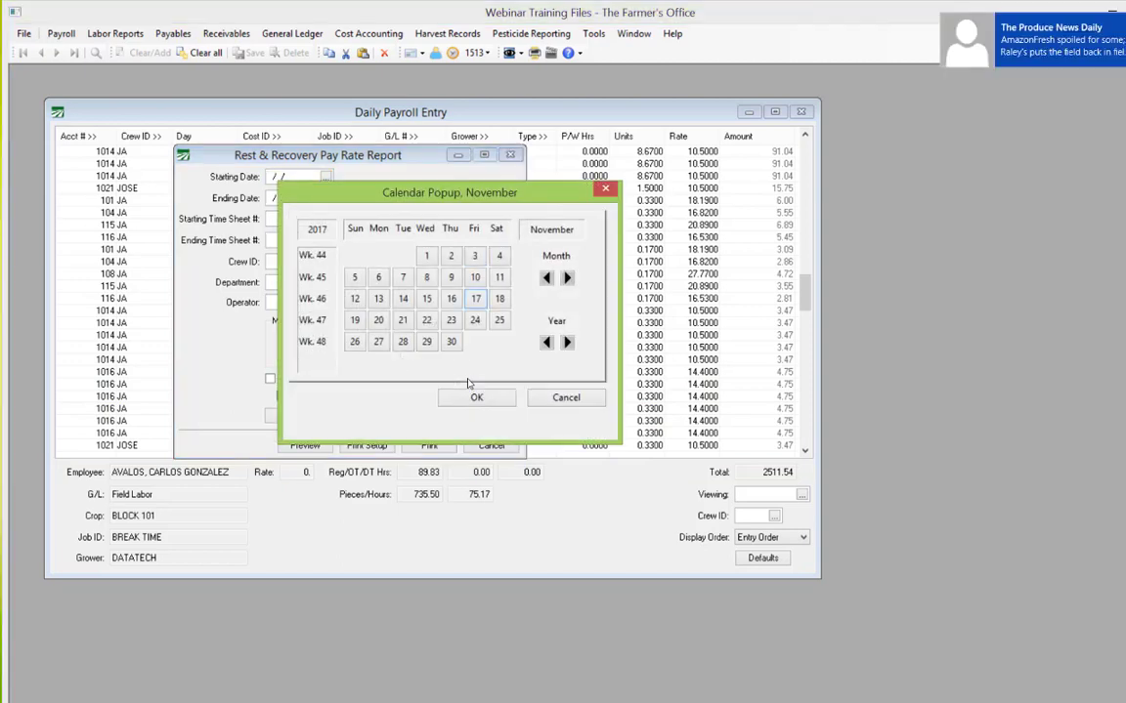
pyautogui.press('Up')
pyautogui.press('Left')
pyautogui.press('Left')
pyautogui.press('Left')
pyautogui.press('Left')
pyautogui.press('Return')
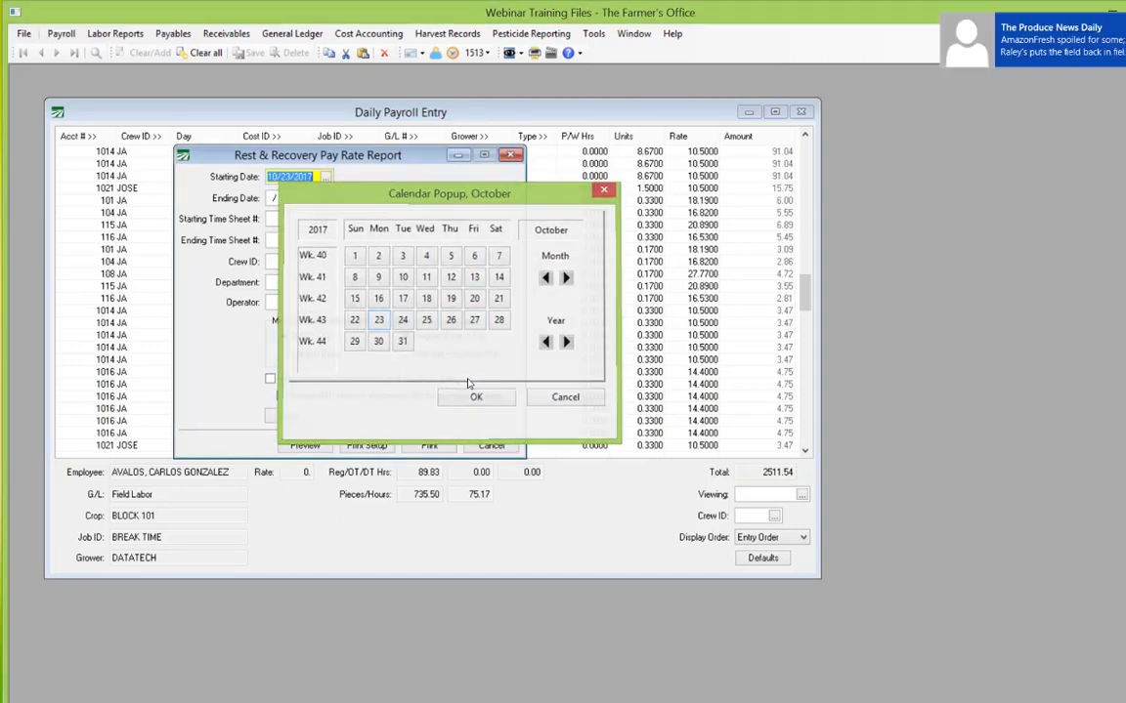
# Set the ending date of the Rest & Recovery Pay Rate Report to 10/29/2017
pyautogui.press('F4')
pyautogui.press('Left')
pyautogui.press('Left')
pyautogui.press('Left')
pyautogui.press('Left')
pyautogui.press('Left')
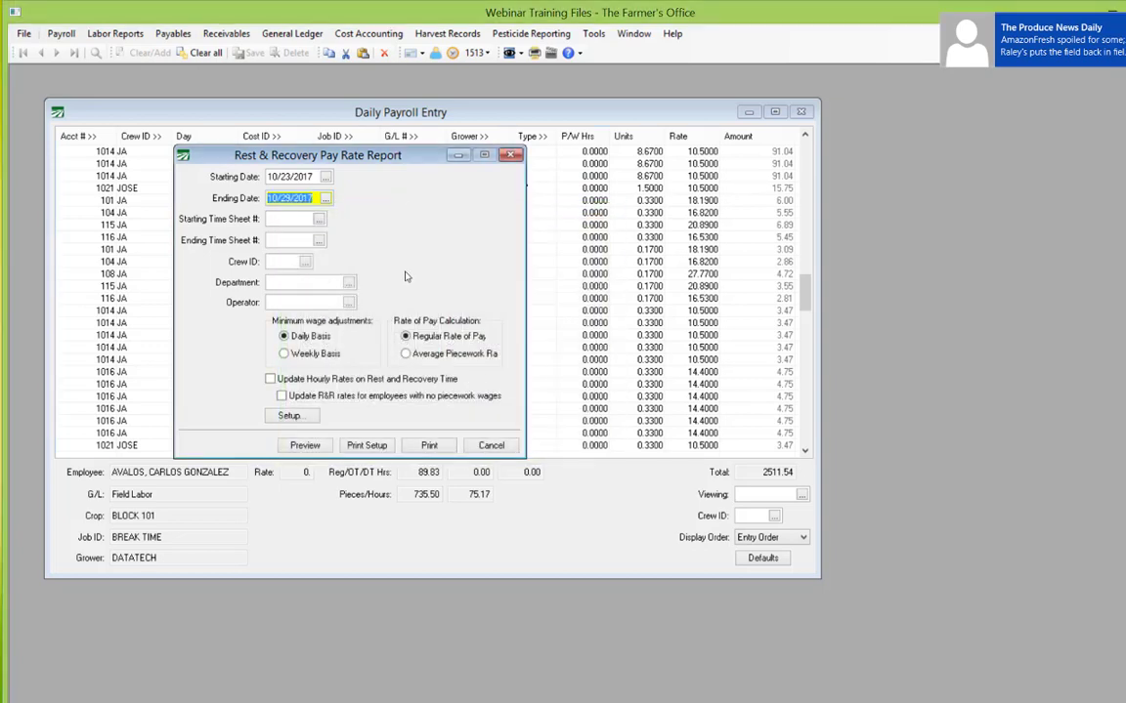
# Enable updating hourly rates on rest and recovery time, preview the report to apply the rates, and close it
pyautogui.click(271, 378)
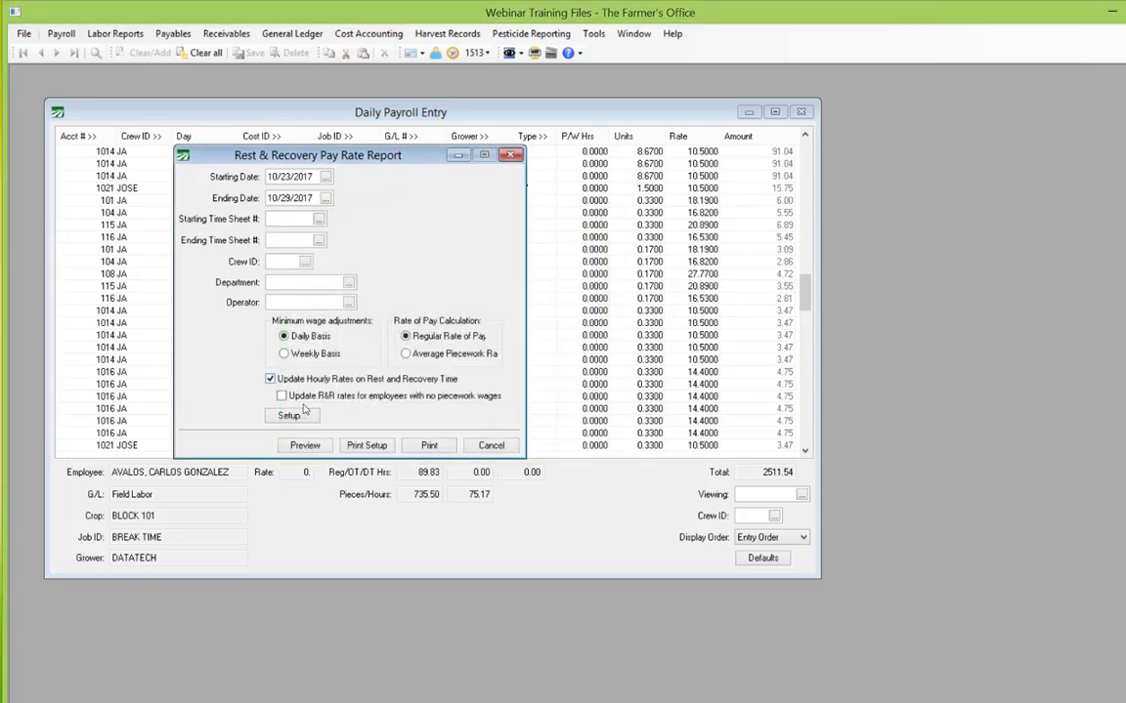
pyautogui.click(305, 445)
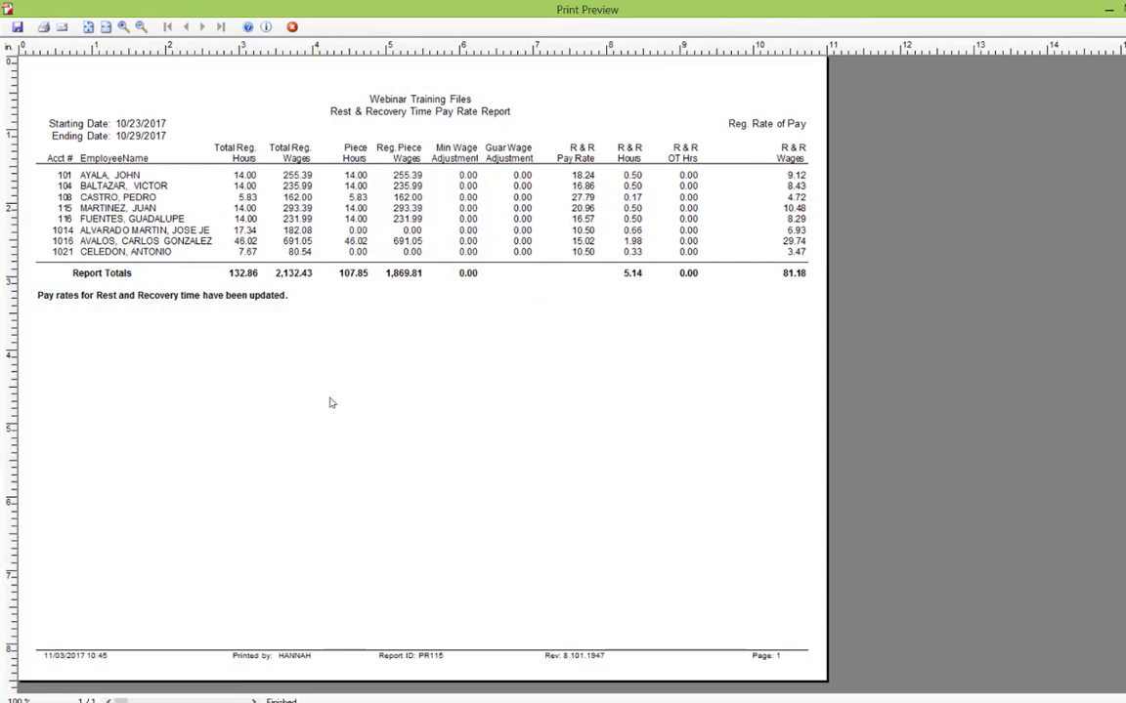
pyautogui.press('Escape')
pyautogui.press('Escape')
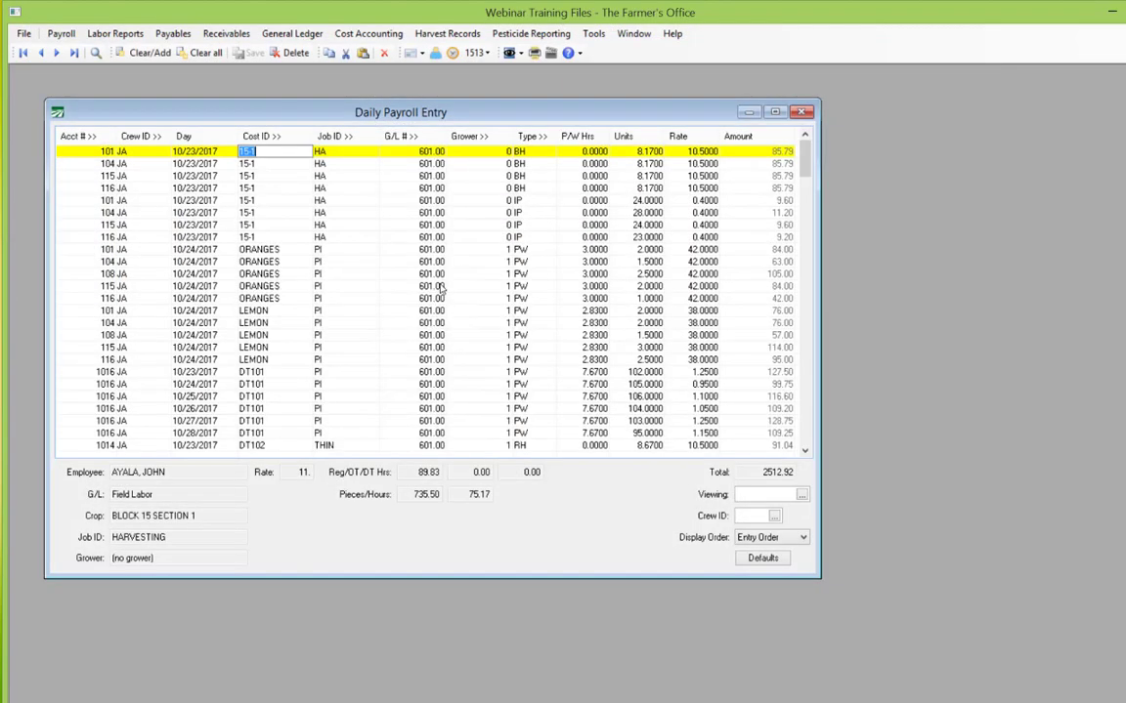
# Open the Daily Payroll Batch Report and set its starting date to 10/23/2017
pyautogui.rightClick(441, 287)
pyautogui.moveTo(527, 573)
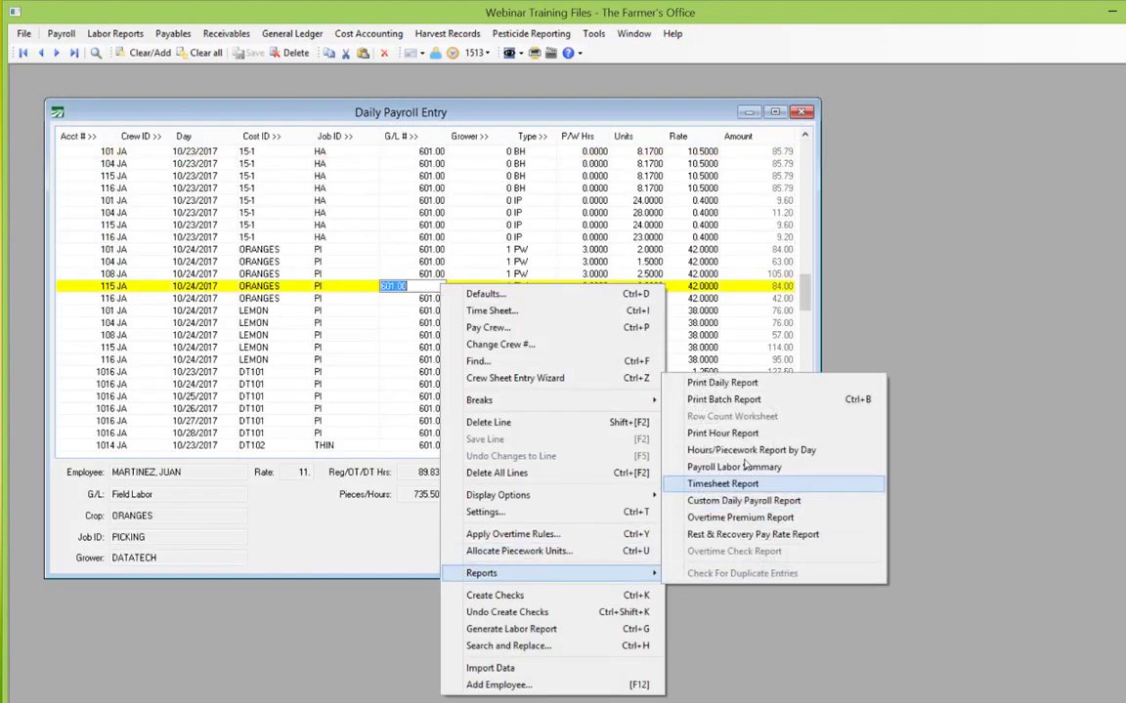
pyautogui.click(774, 401)
pyautogui.press('F4')
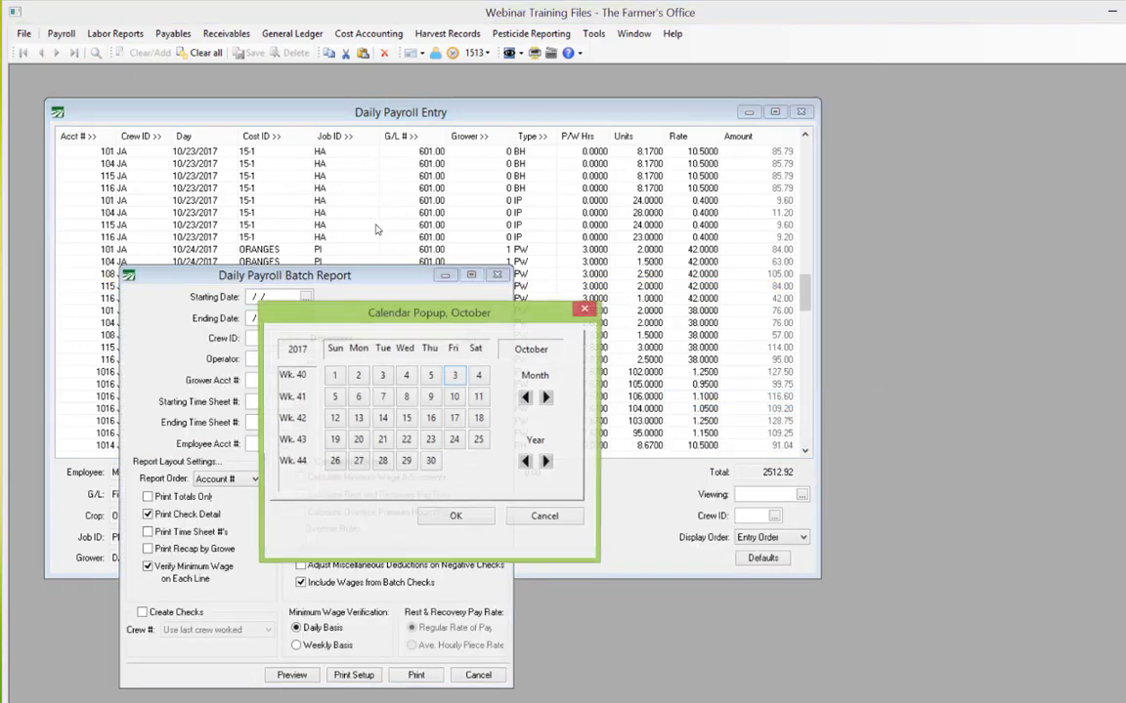
pyautogui.press('Return')
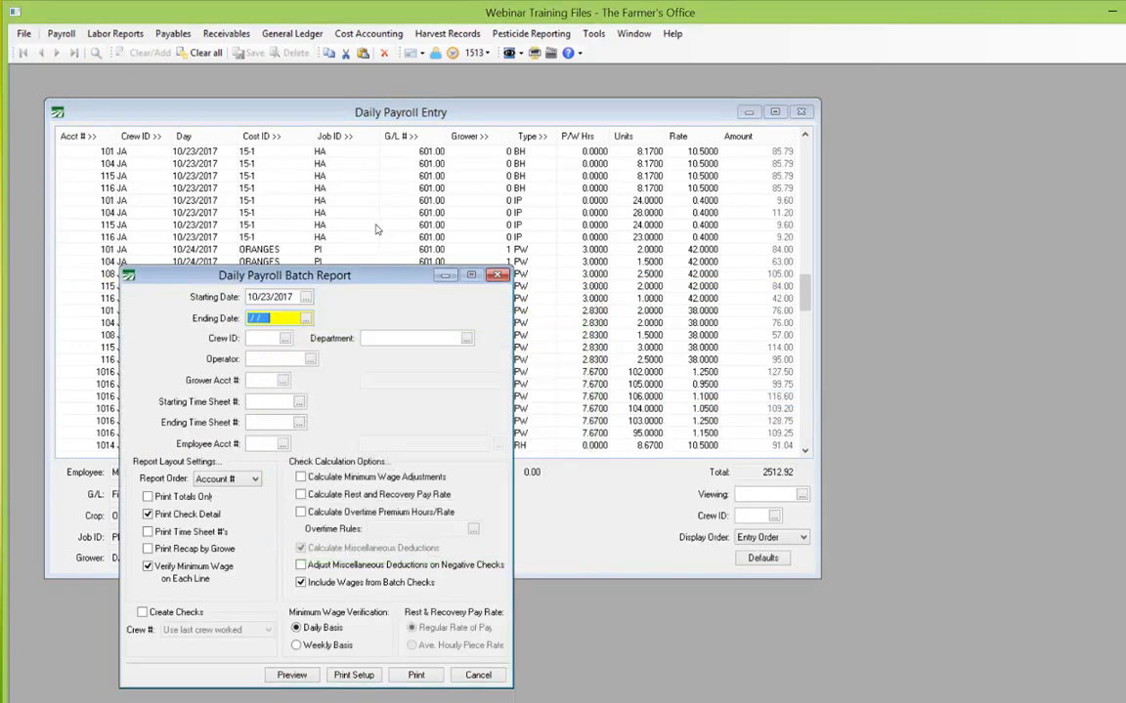
# Set the batch report's ending date to 10/29/2017 and enable calculating minimum wage adjustments and the rest and recovery pay rate
pyautogui.press('F4')
pyautogui.press('Left')
pyautogui.press('Left')
pyautogui.press('Left')
pyautogui.press('Left')
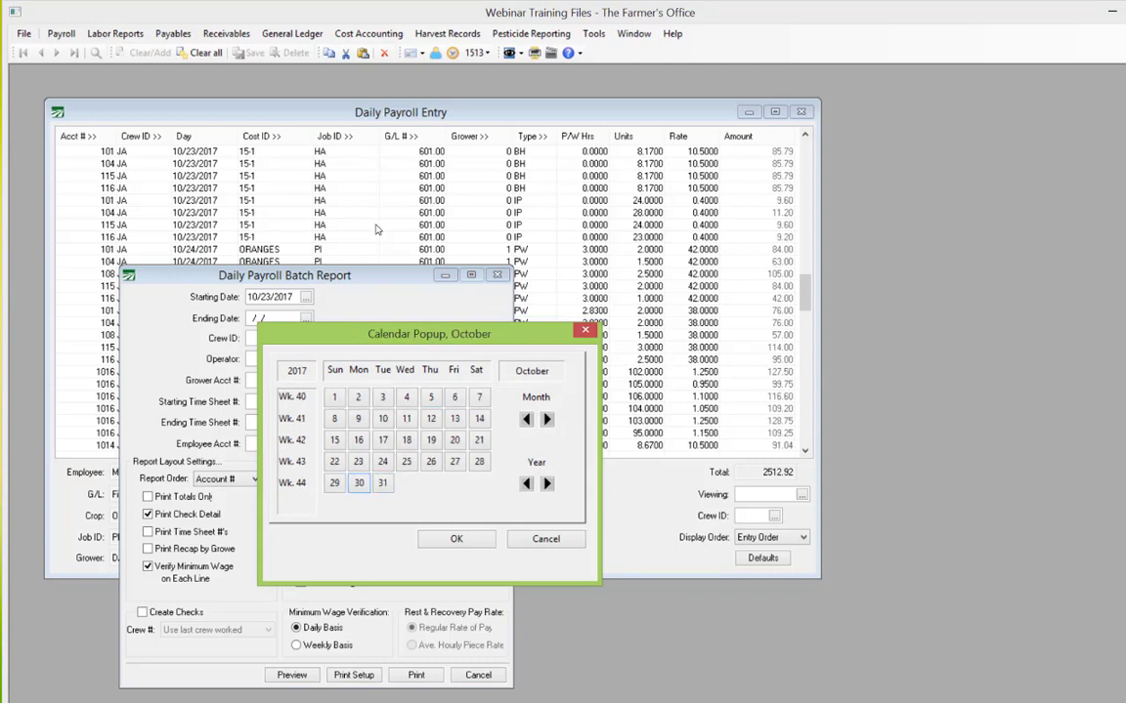
pyautogui.press('Left')
pyautogui.press('Return')
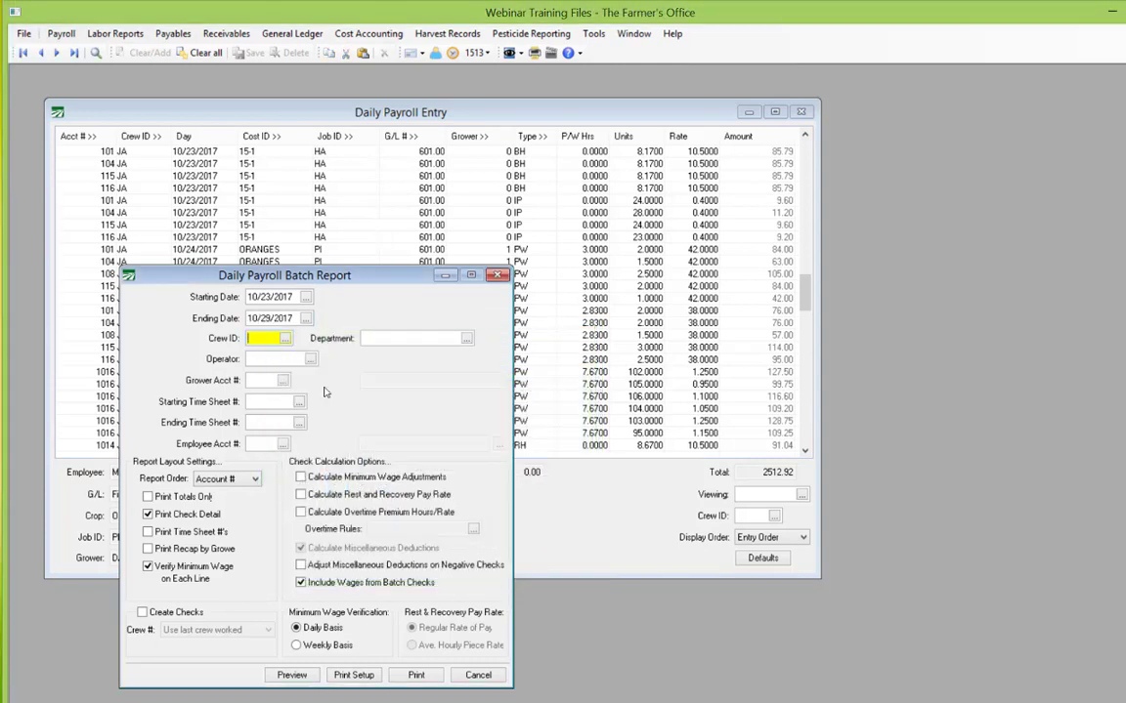
pyautogui.click(301, 477)
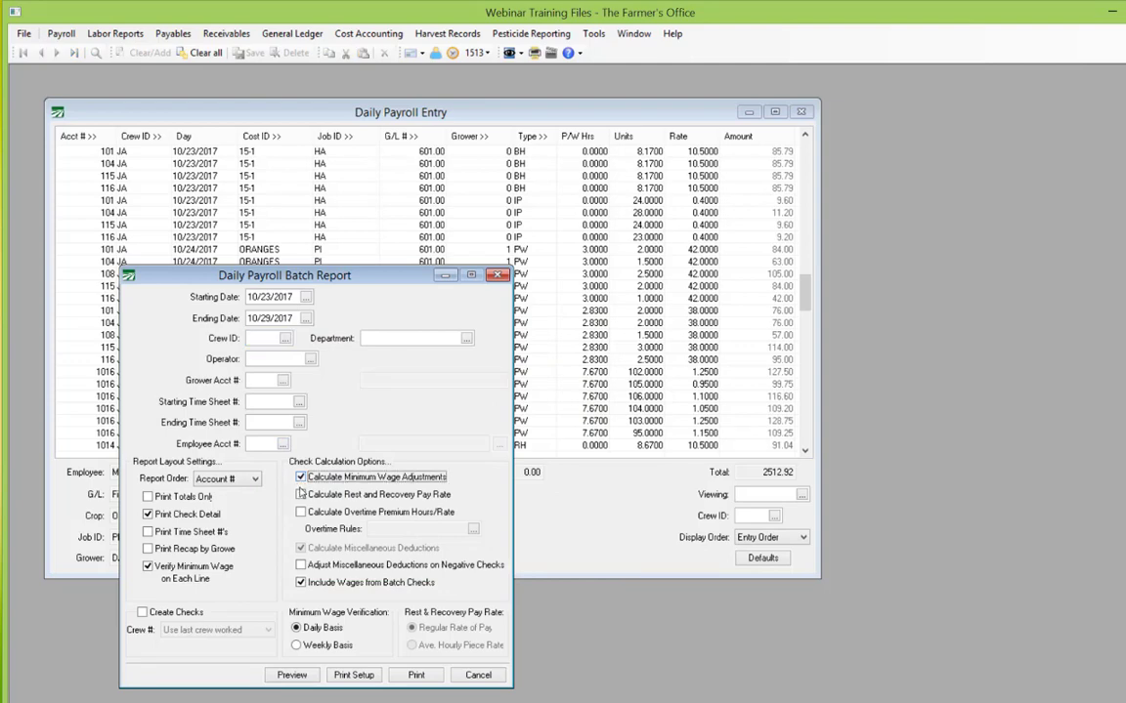
pyautogui.click(301, 496)
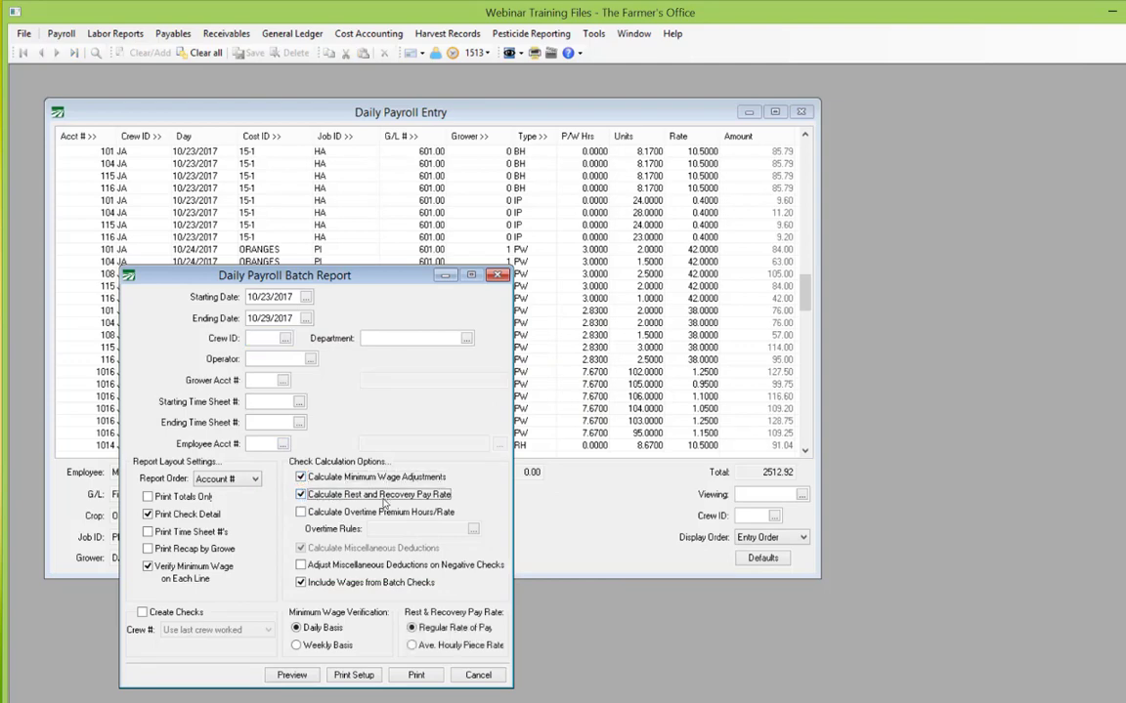